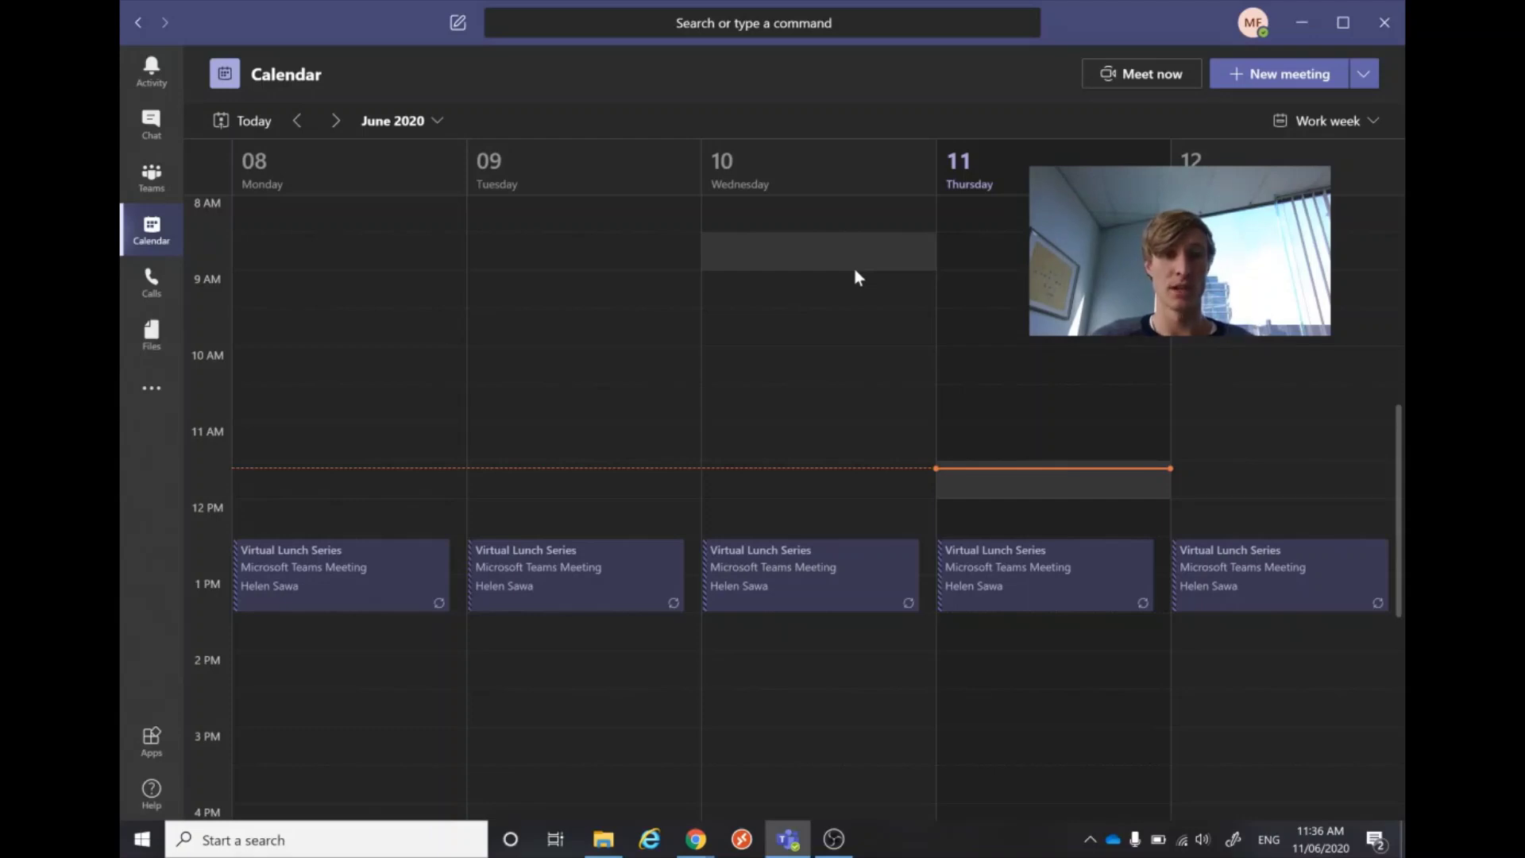
- Open the Shifts app and add a green 6 AM – 3 PM shift on Sunday 7 June for the first member
{"action": "left_click", "coordinate": [153, 389]}
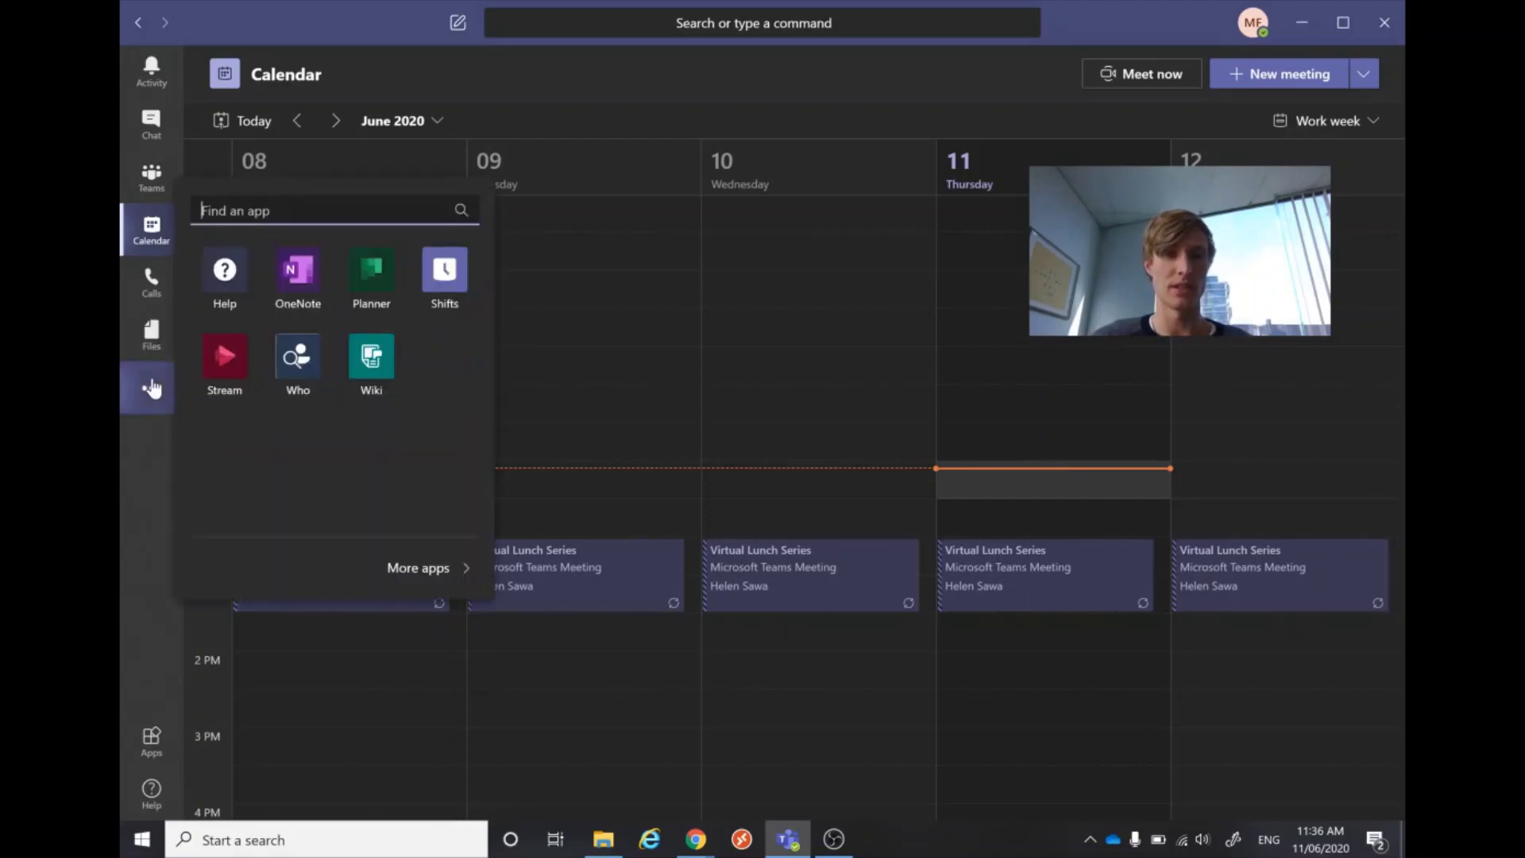
{"action": "left_click", "coordinate": [443, 274]}
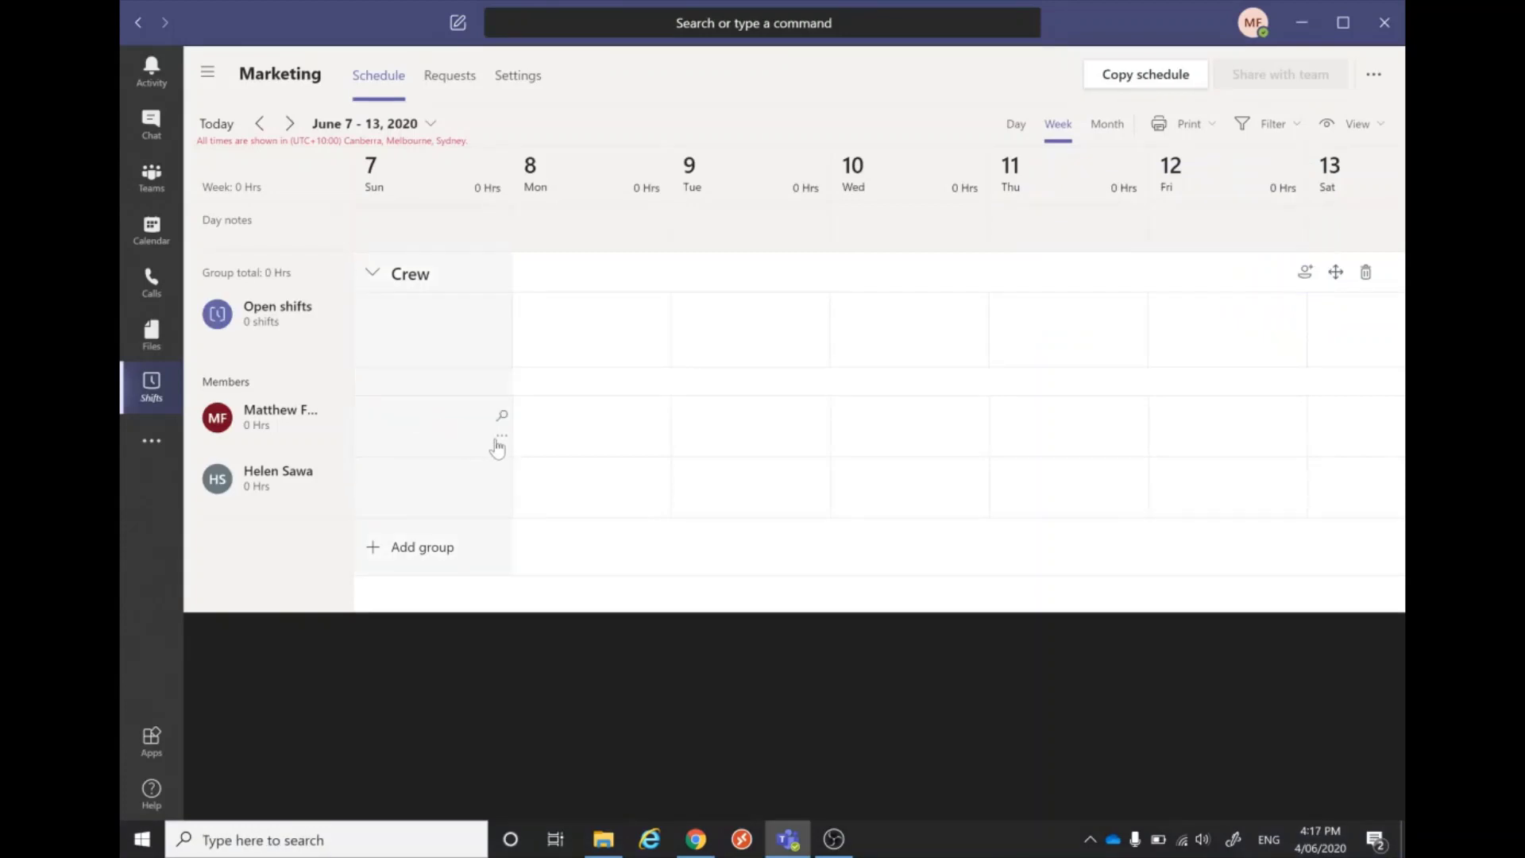
{"action": "left_click", "coordinate": [502, 438]}
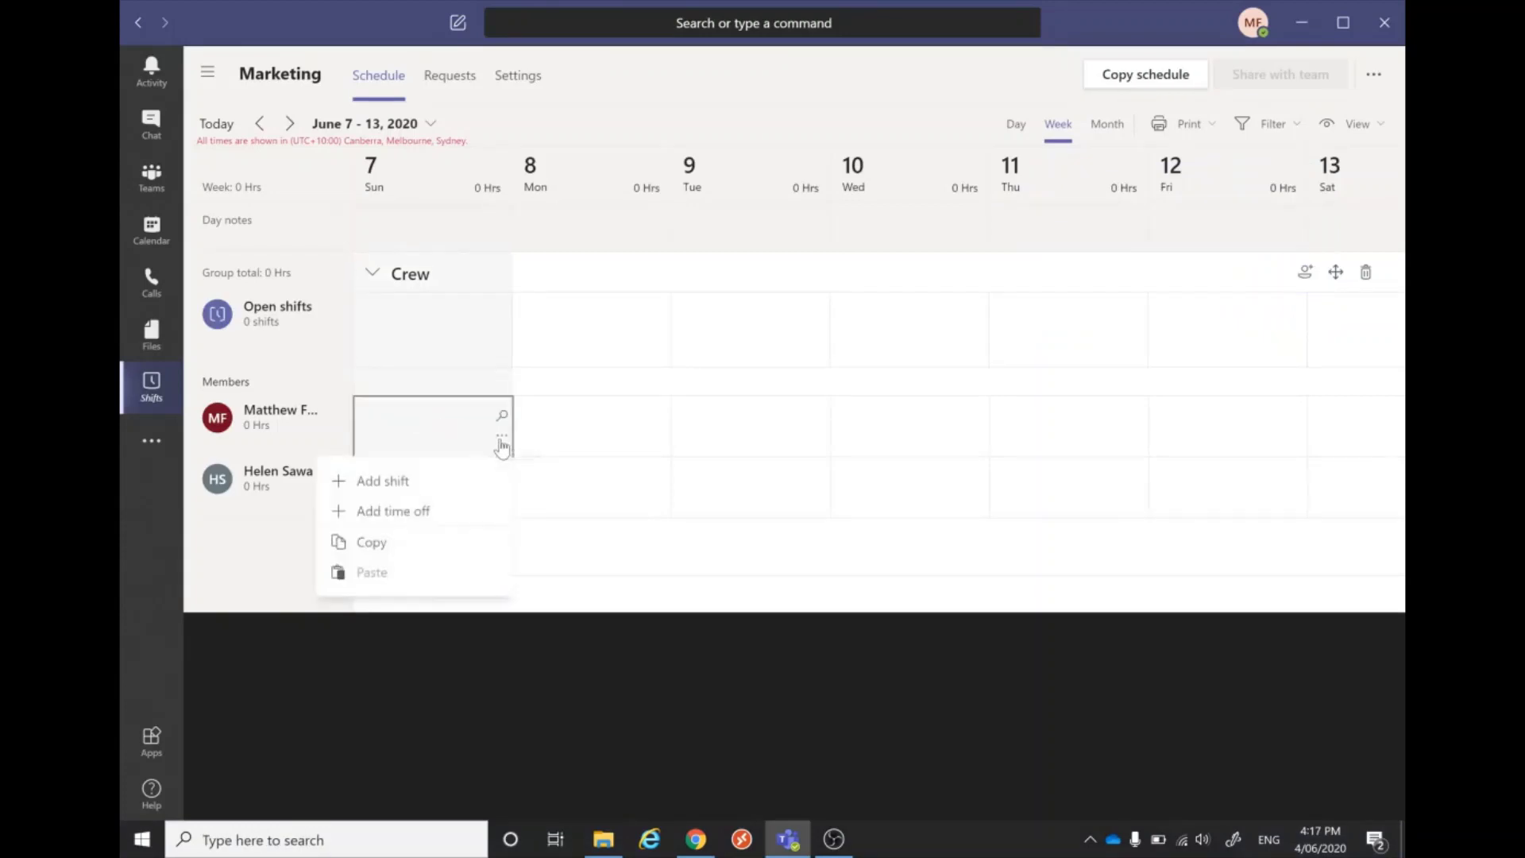
{"action": "left_click", "coordinate": [433, 489]}
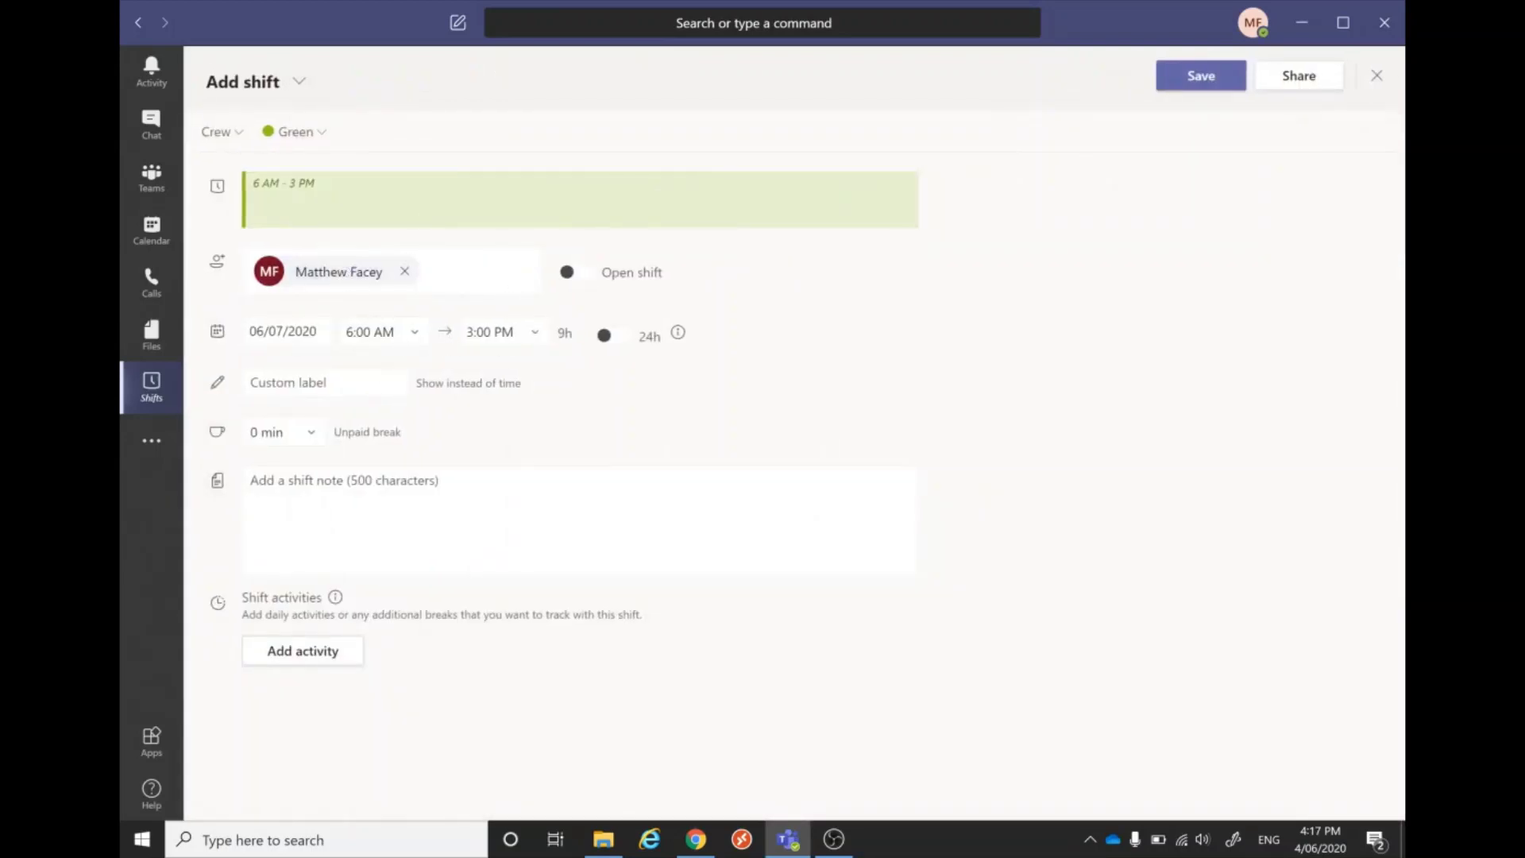
{"action": "left_click", "coordinate": [319, 135]}
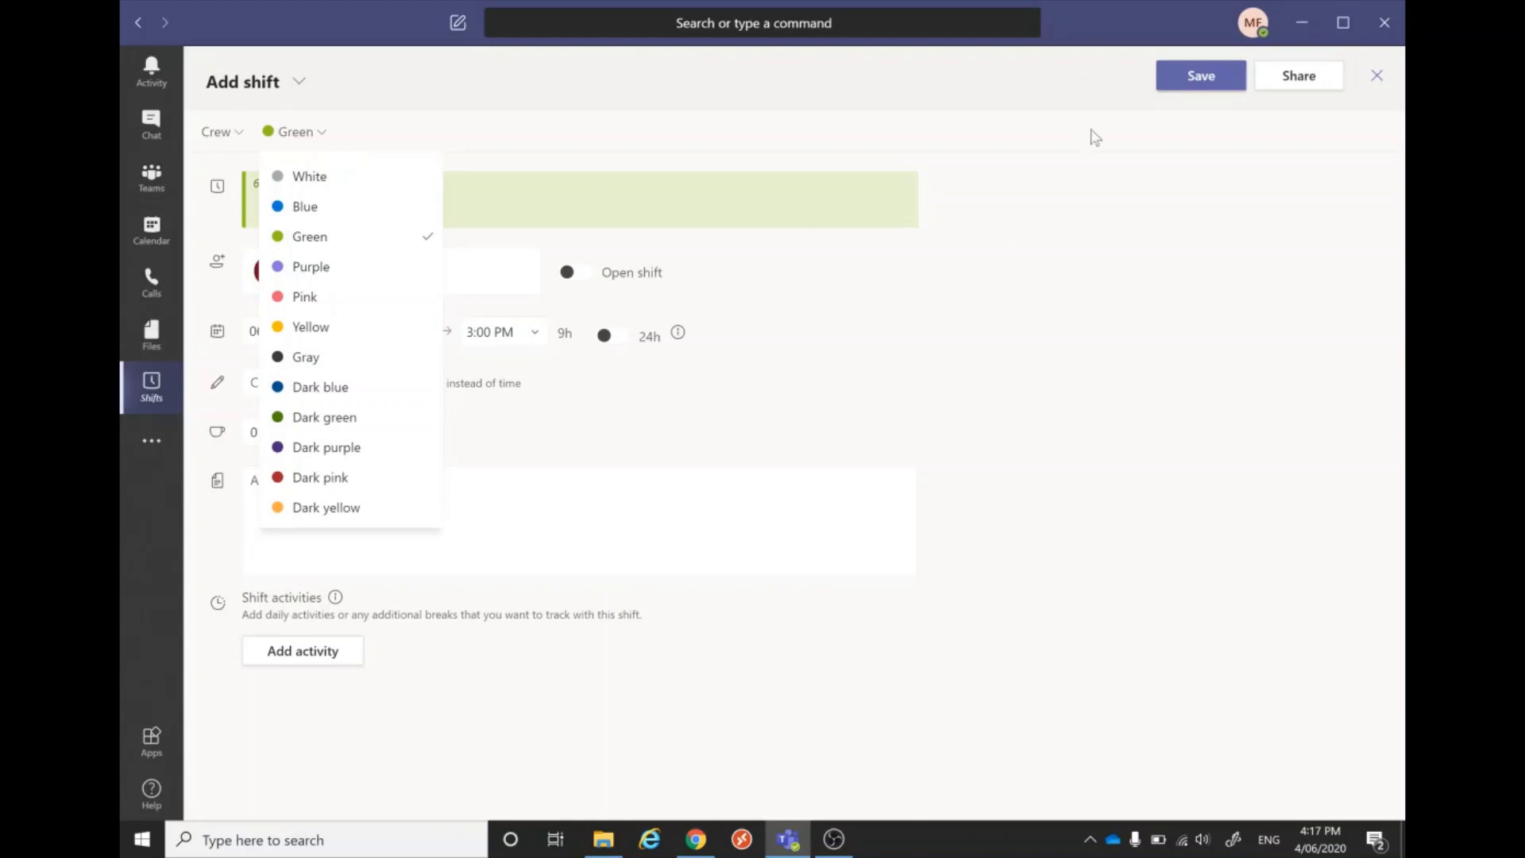
{"action": "left_click", "coordinate": [1170, 79]}
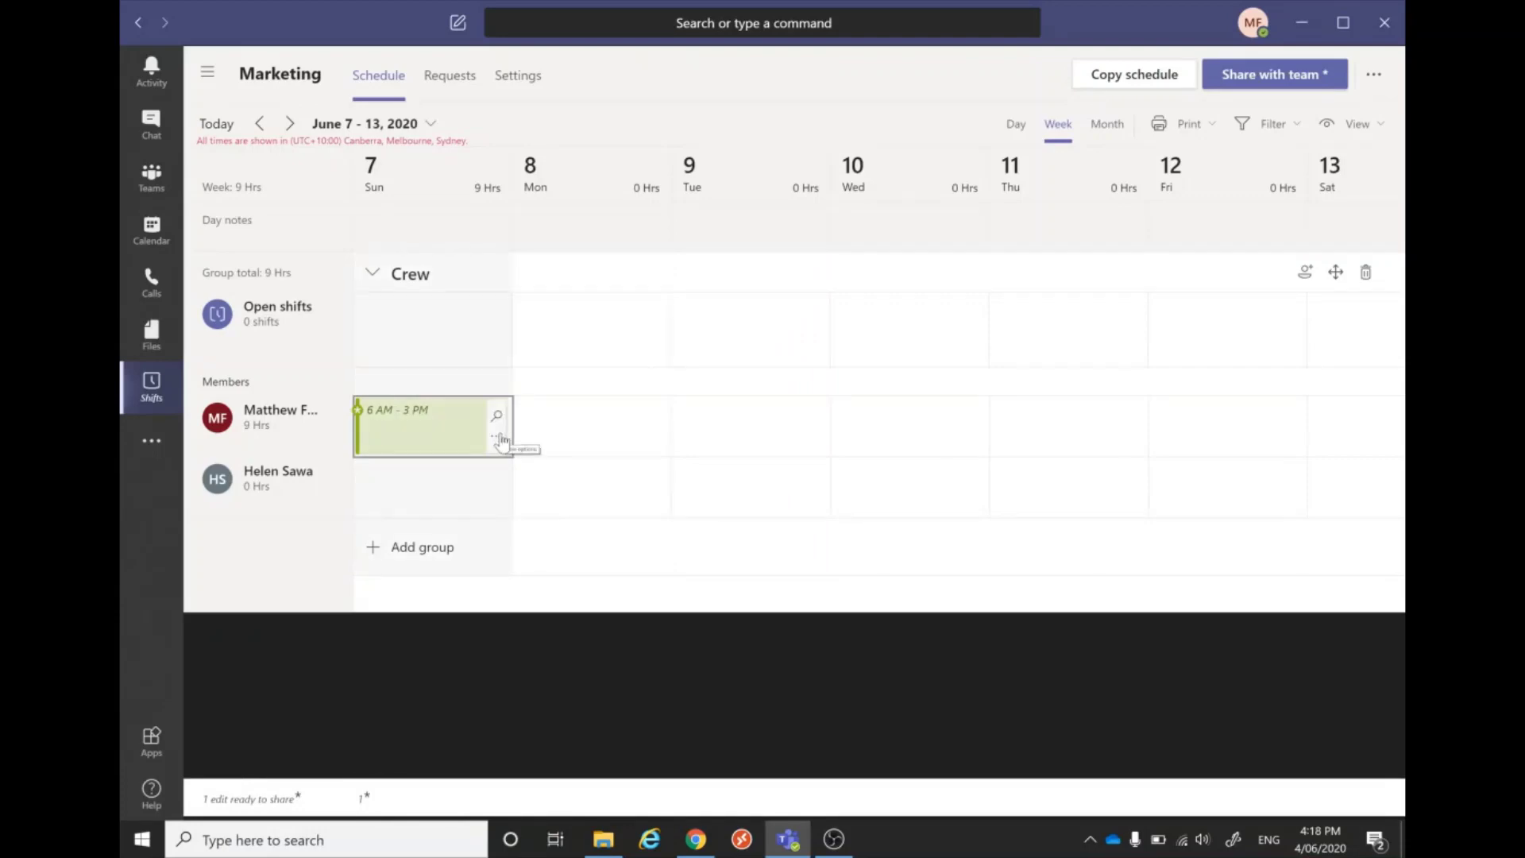
- Move the Sunday 6 AM – 3 PM shift to open shifts, then assign it to the second member
{"action": "left_click", "coordinate": [495, 437]}
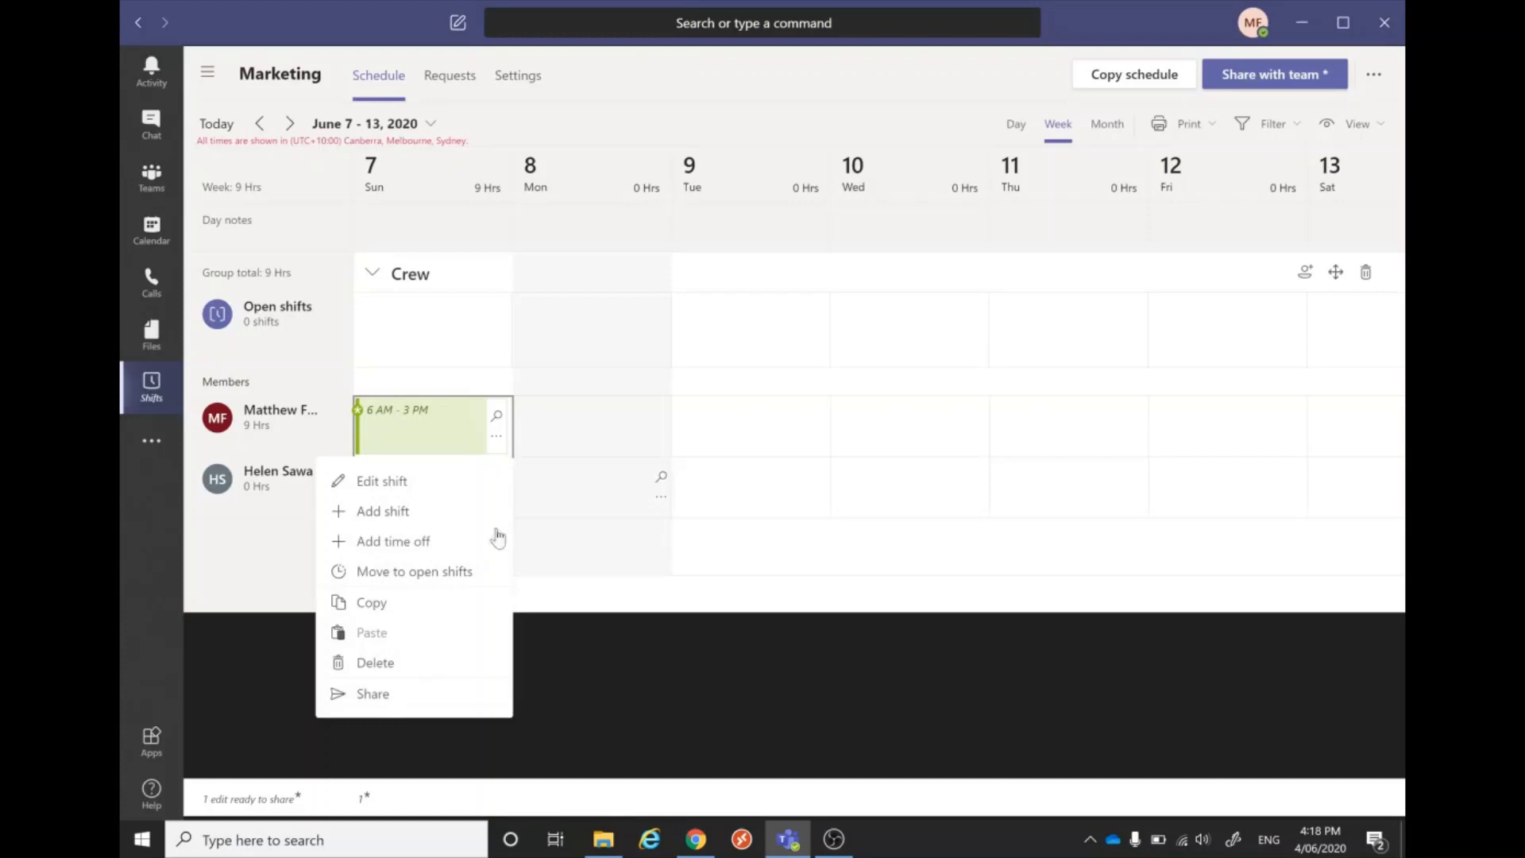
{"action": "left_click", "coordinate": [450, 579]}
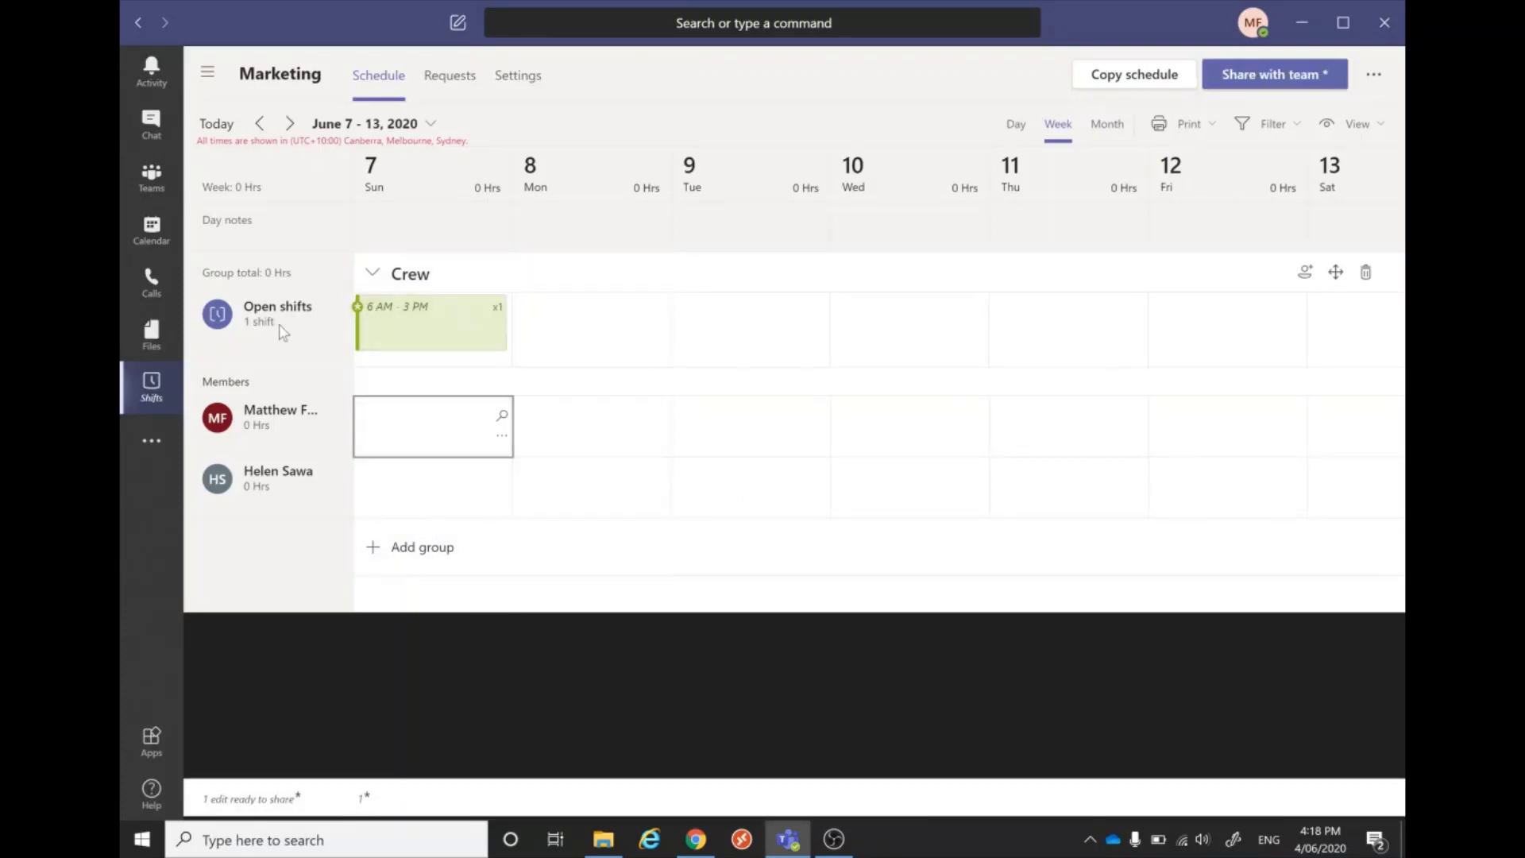
{"action": "left_click", "coordinate": [496, 332]}
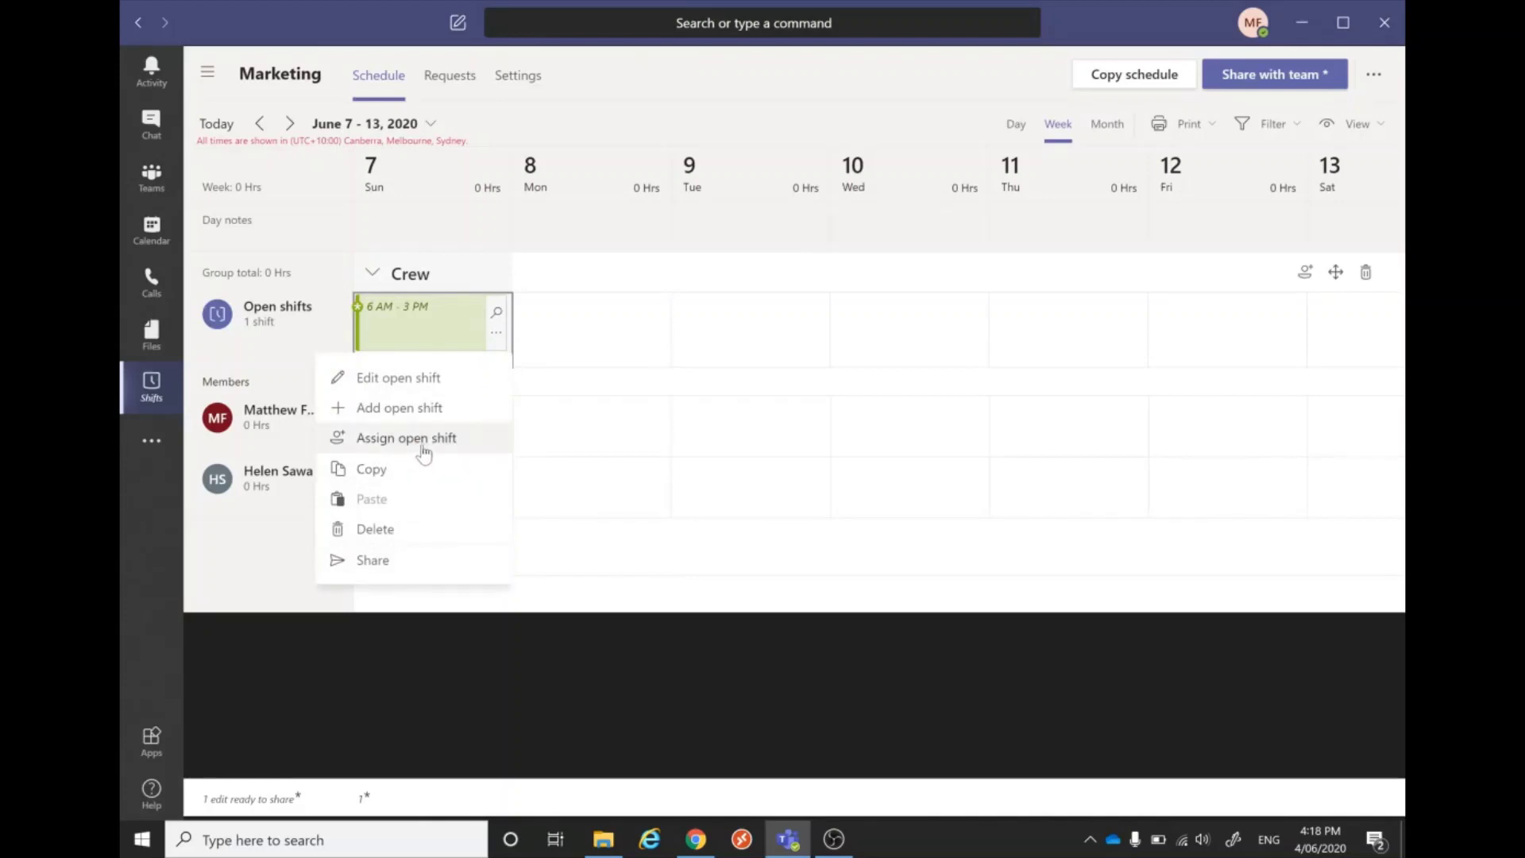
{"action": "left_click", "coordinate": [426, 452]}
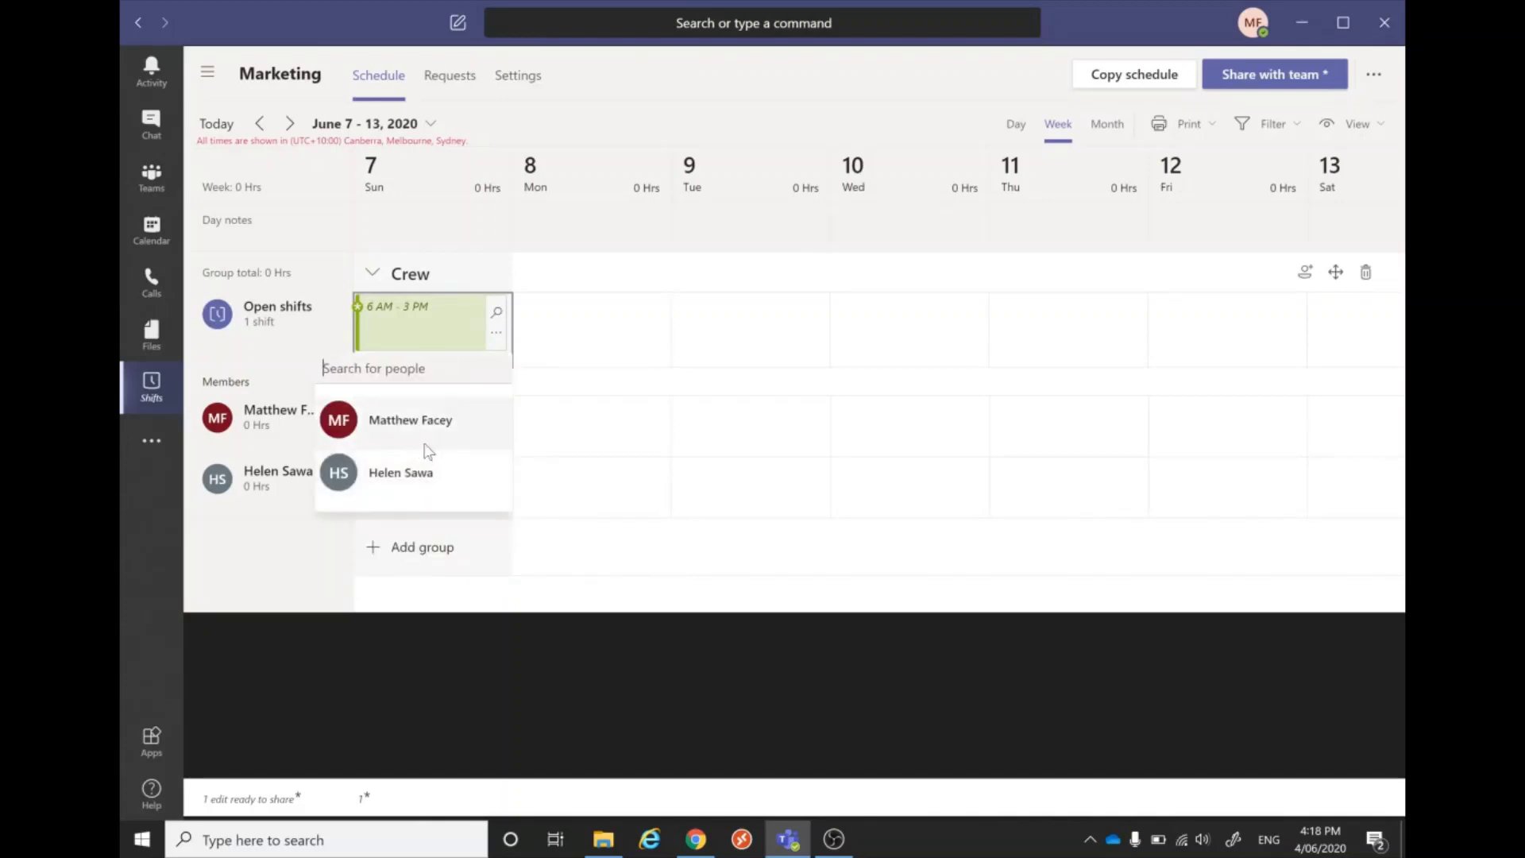
{"action": "left_click", "coordinate": [356, 475]}
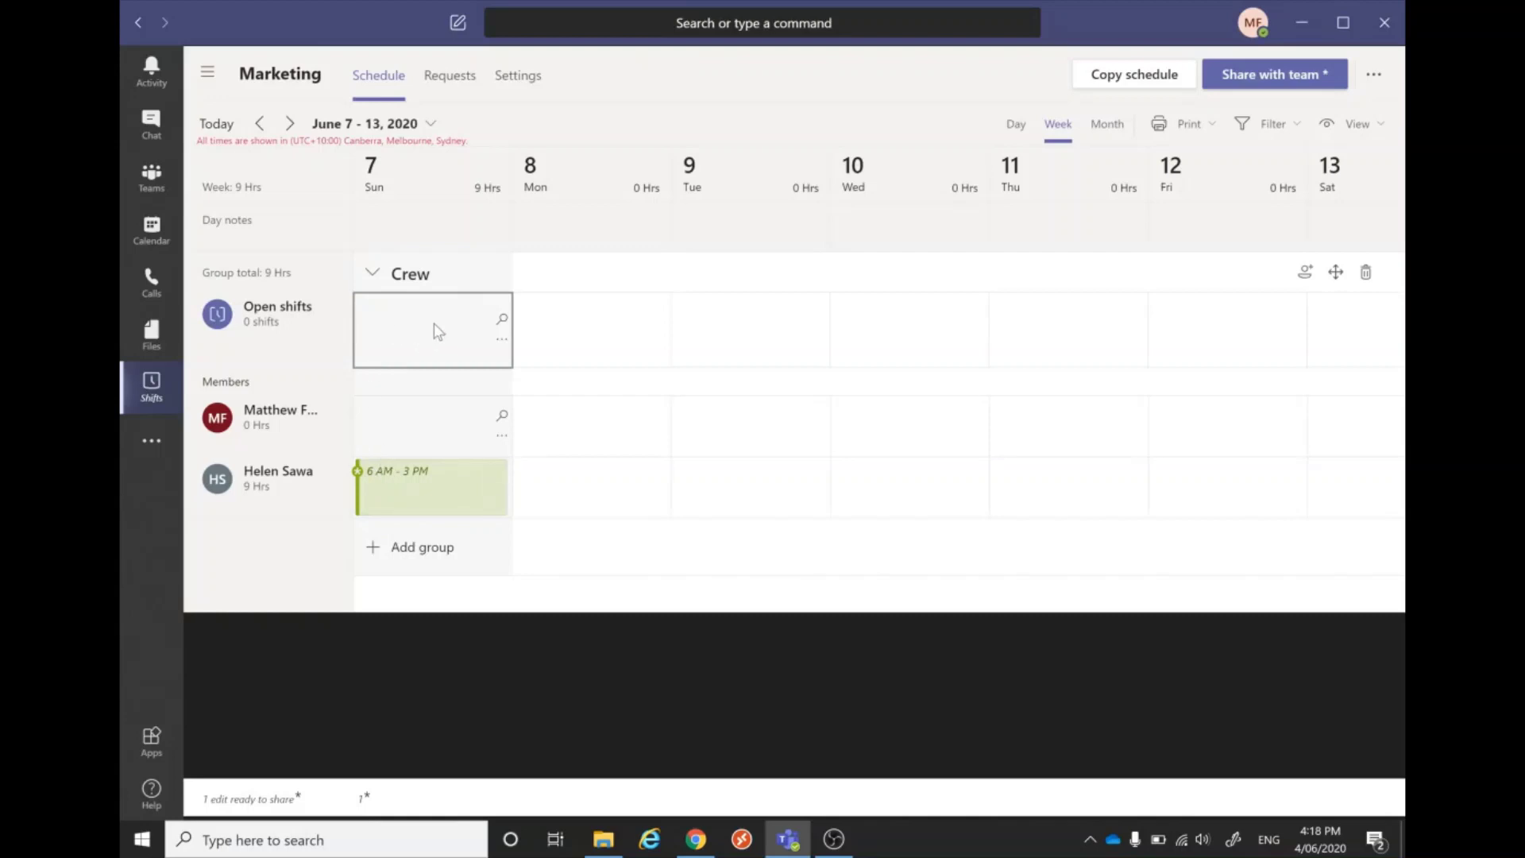
- On the Requests page, review the time-off reasons in a new request and cancel it
{"action": "left_click", "coordinate": [450, 91]}
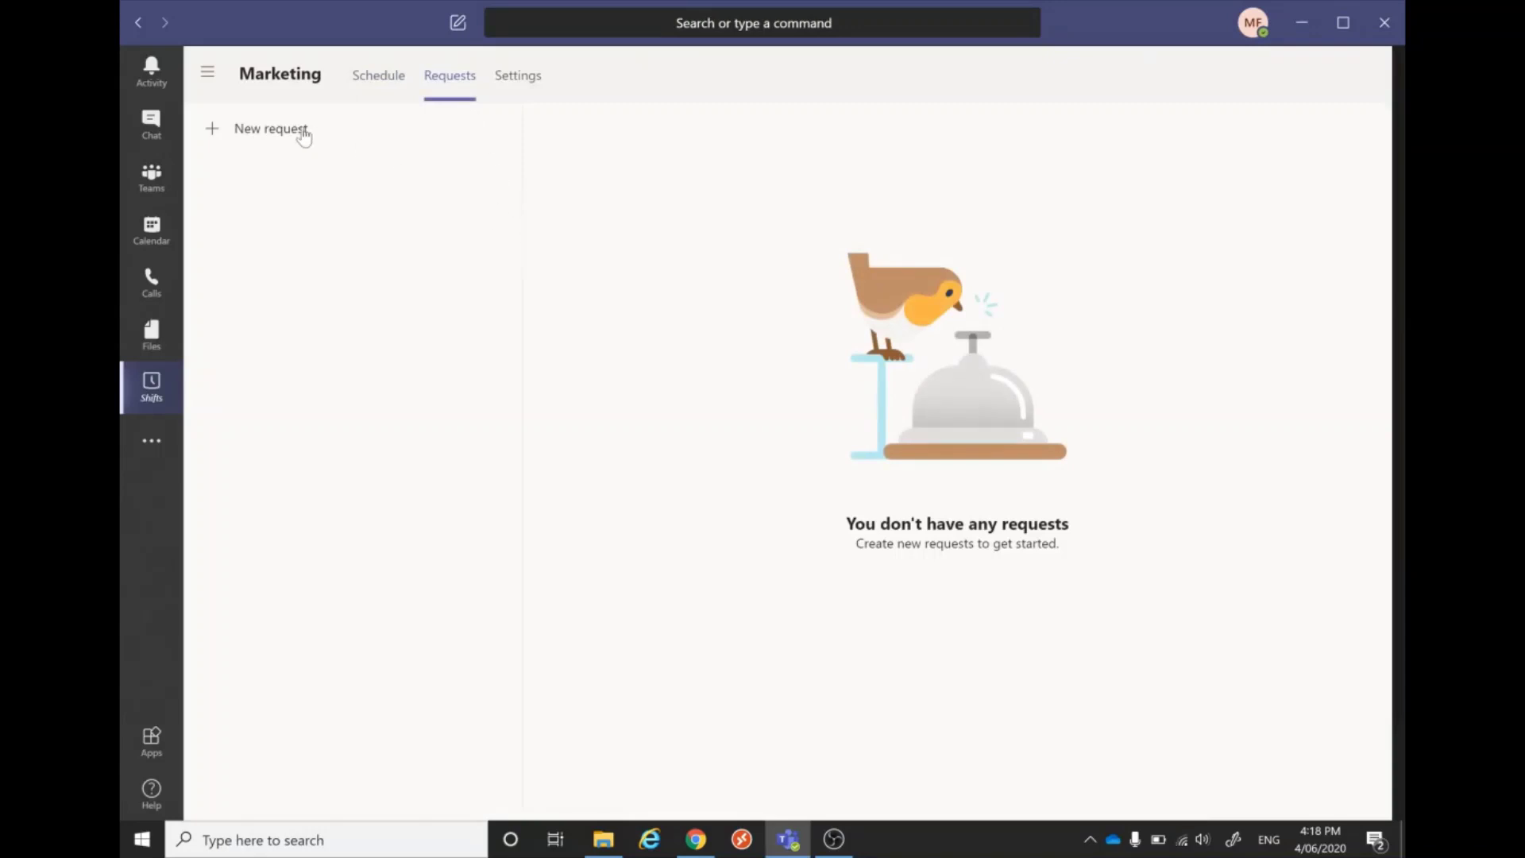
{"action": "left_click", "coordinate": [270, 129]}
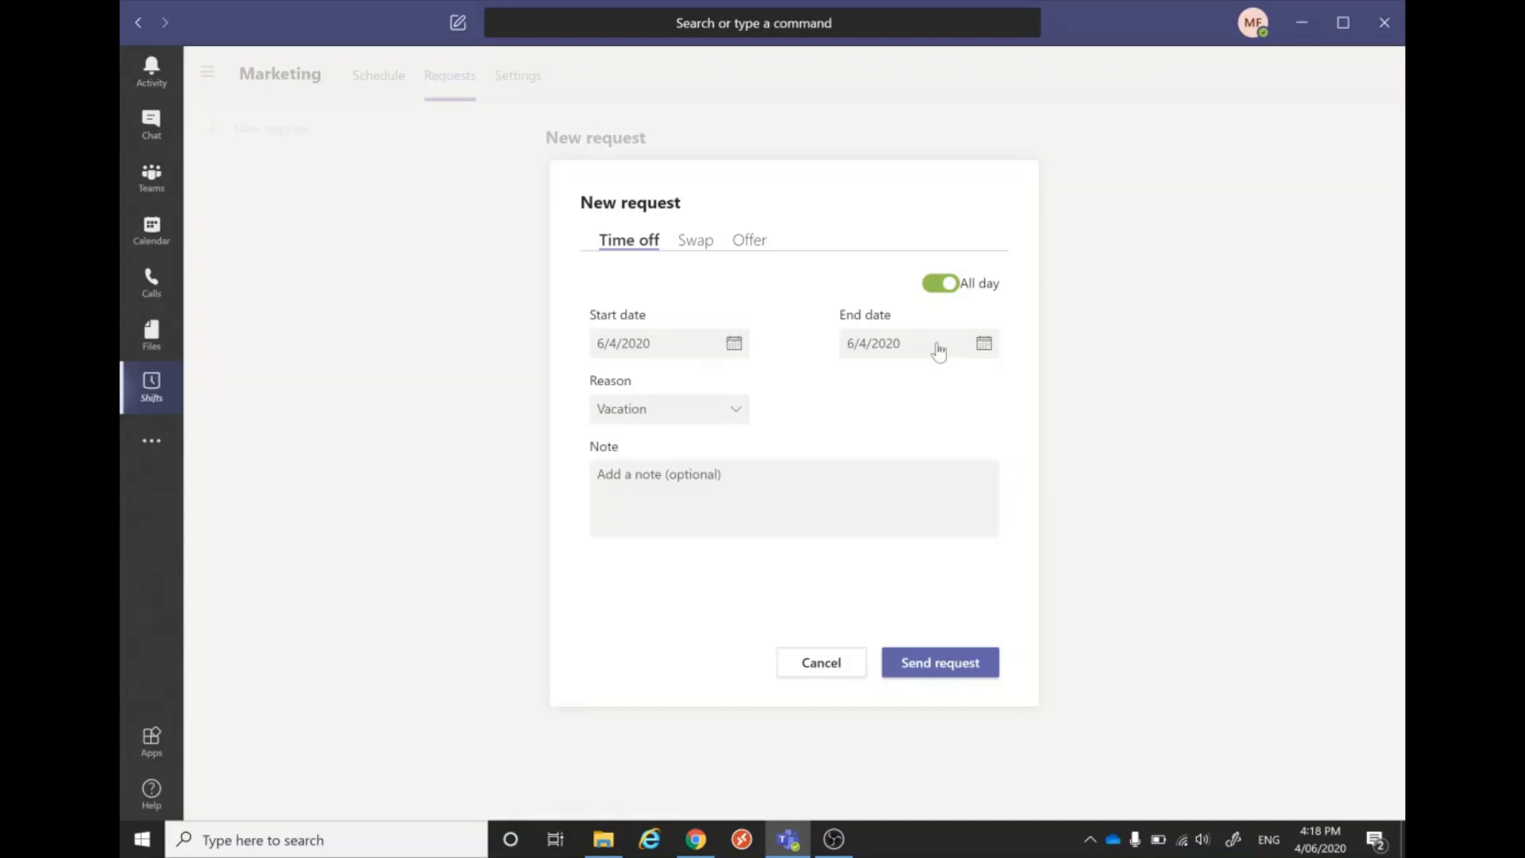
{"action": "left_click", "coordinate": [729, 410]}
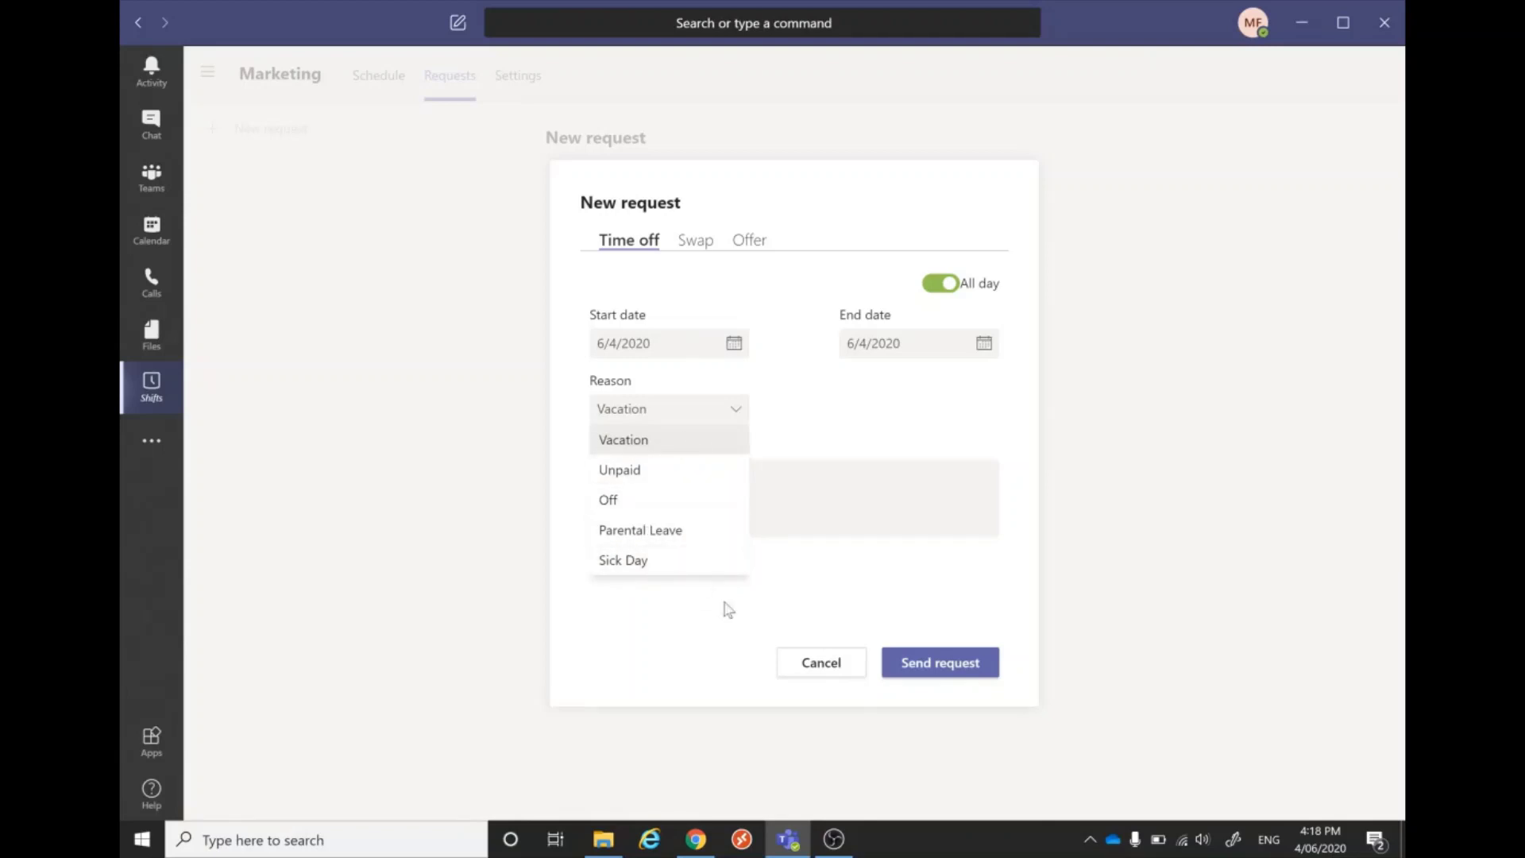
{"action": "left_click", "coordinate": [814, 668]}
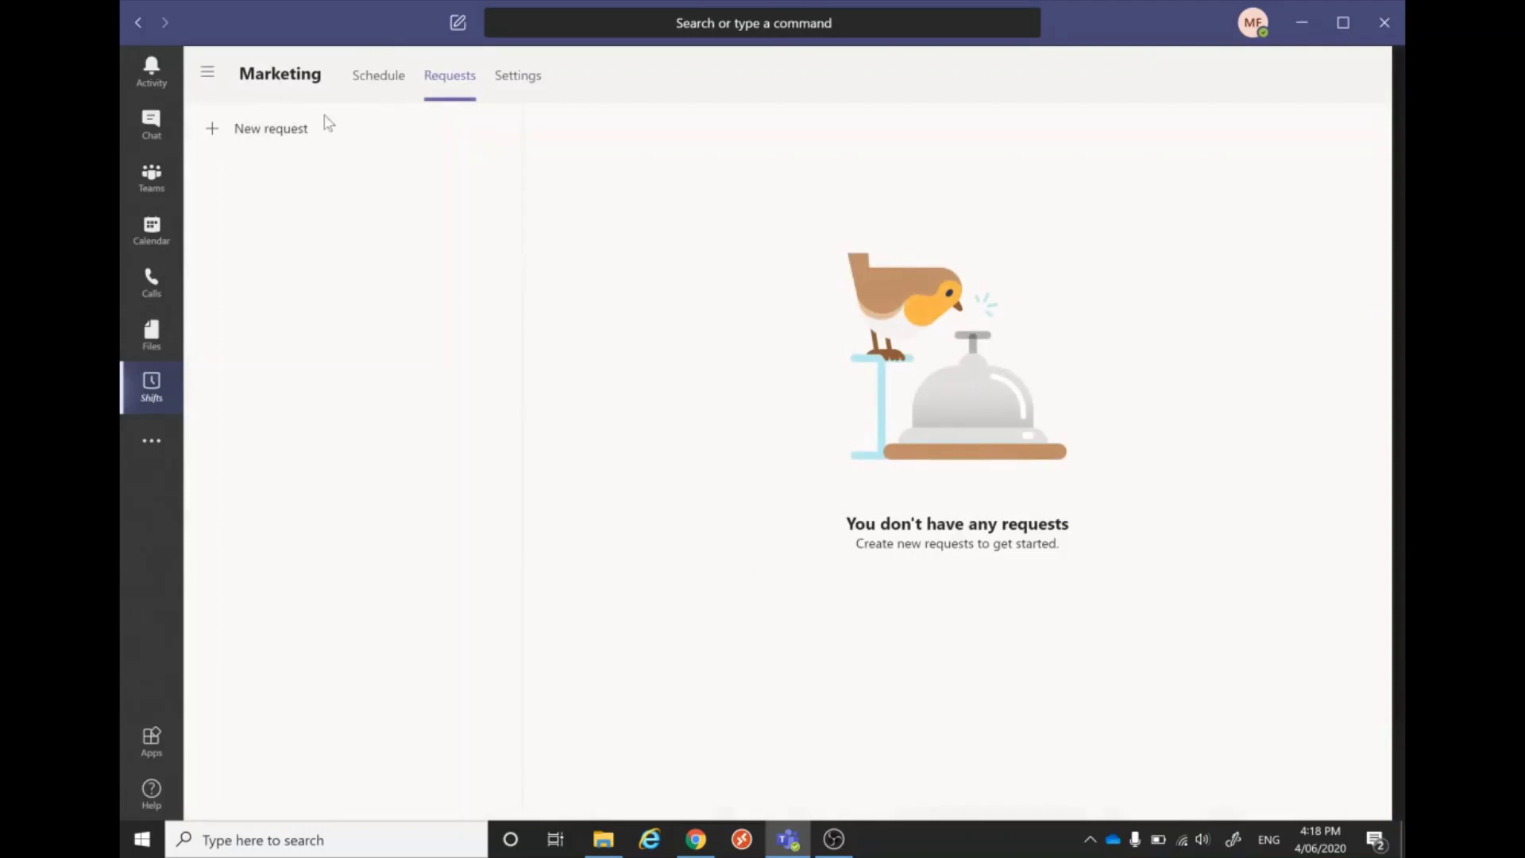
- Preview the swap and offer request forms in another new request, then cancel without sending
{"action": "left_click", "coordinate": [303, 132]}
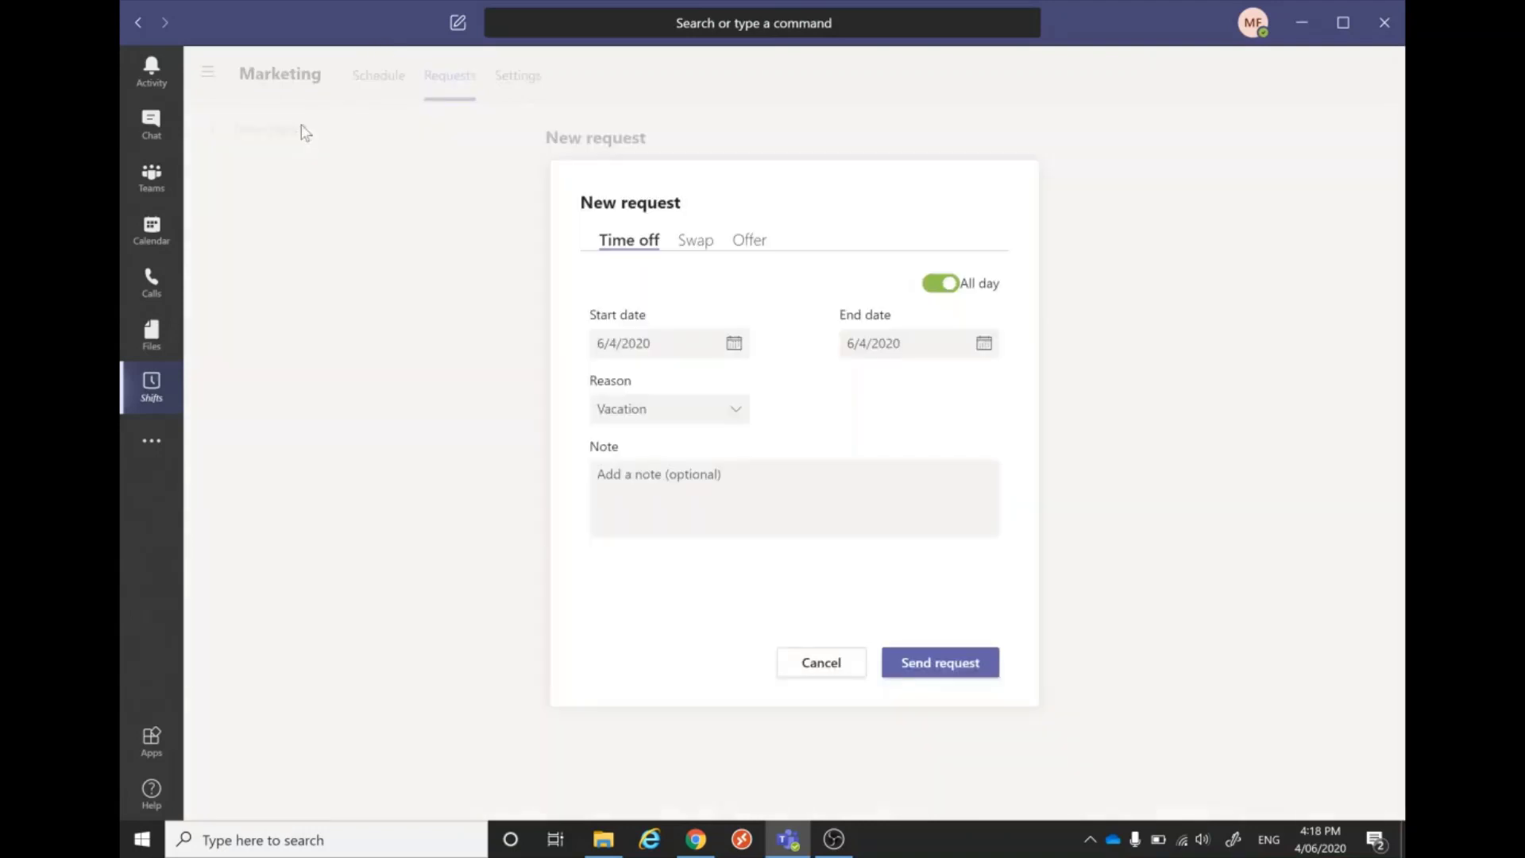
{"action": "left_click", "coordinate": [696, 242]}
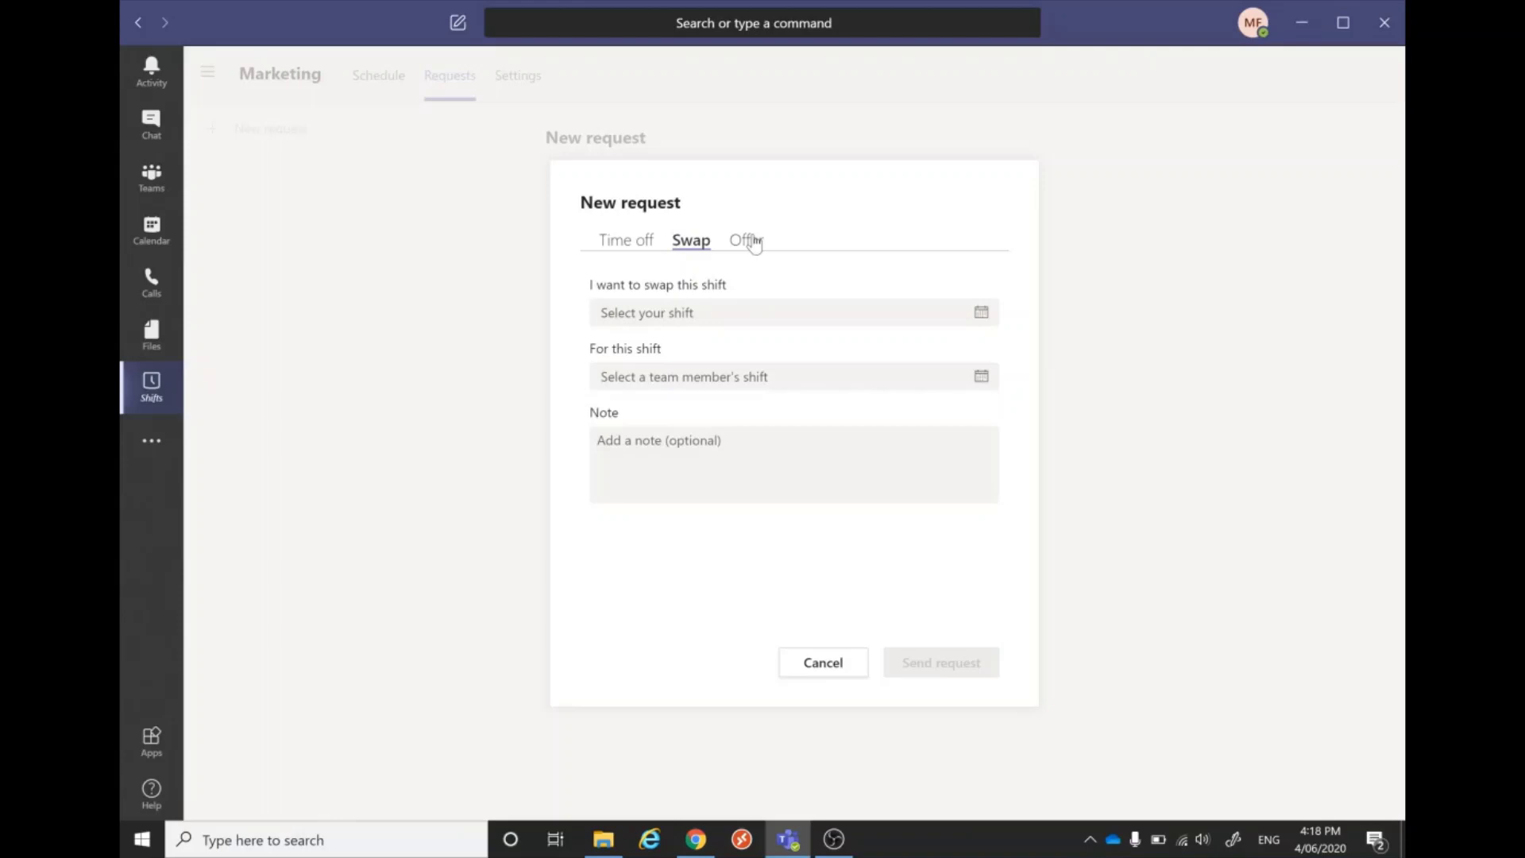
{"action": "left_click", "coordinate": [751, 240]}
{"action": "left_click", "coordinate": [826, 667]}
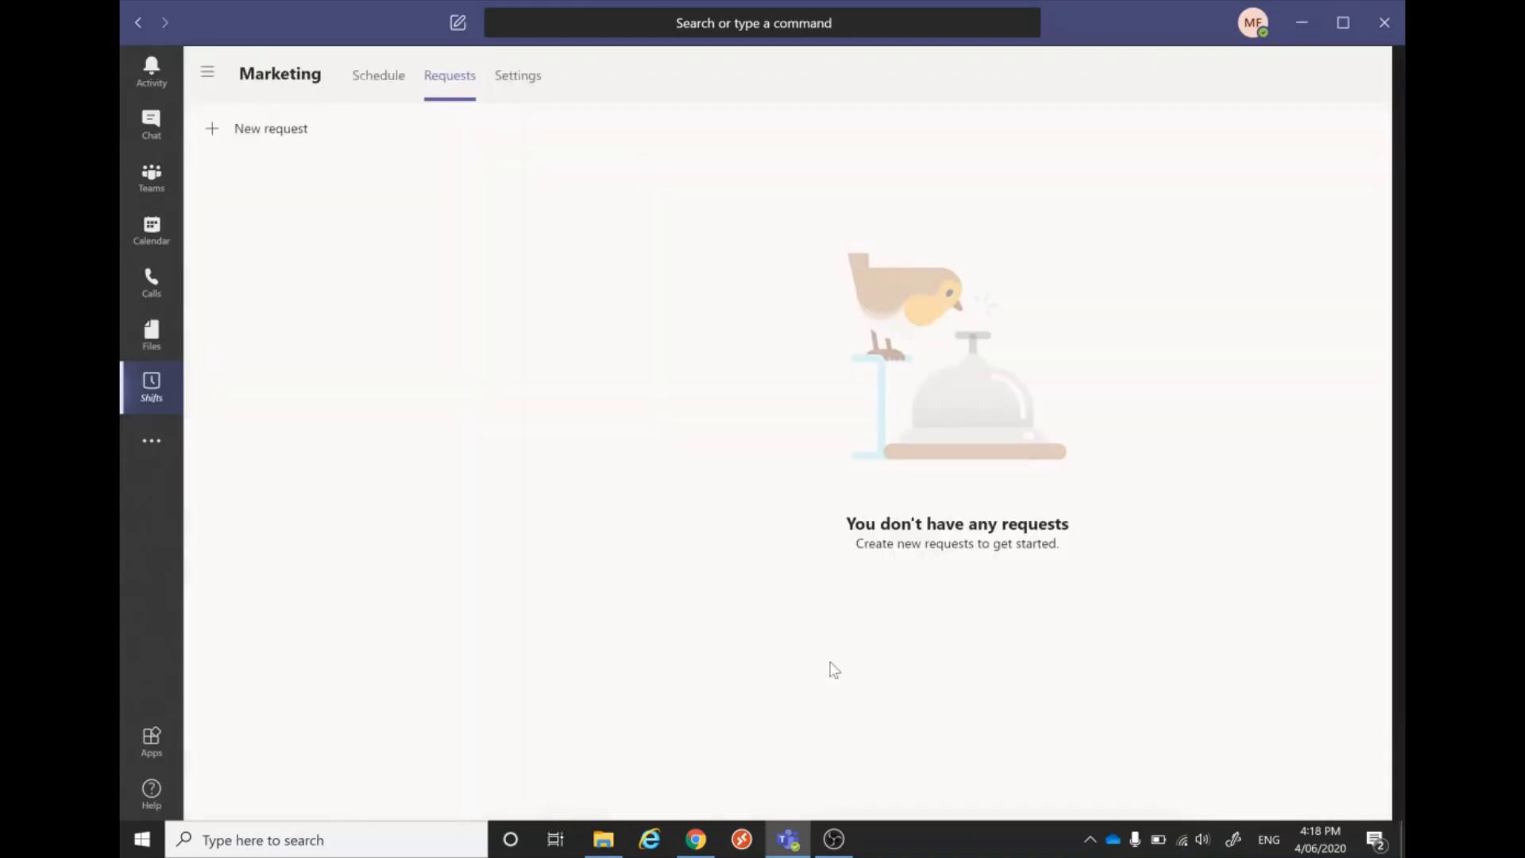
{"action": "left_click", "coordinate": [524, 76]}
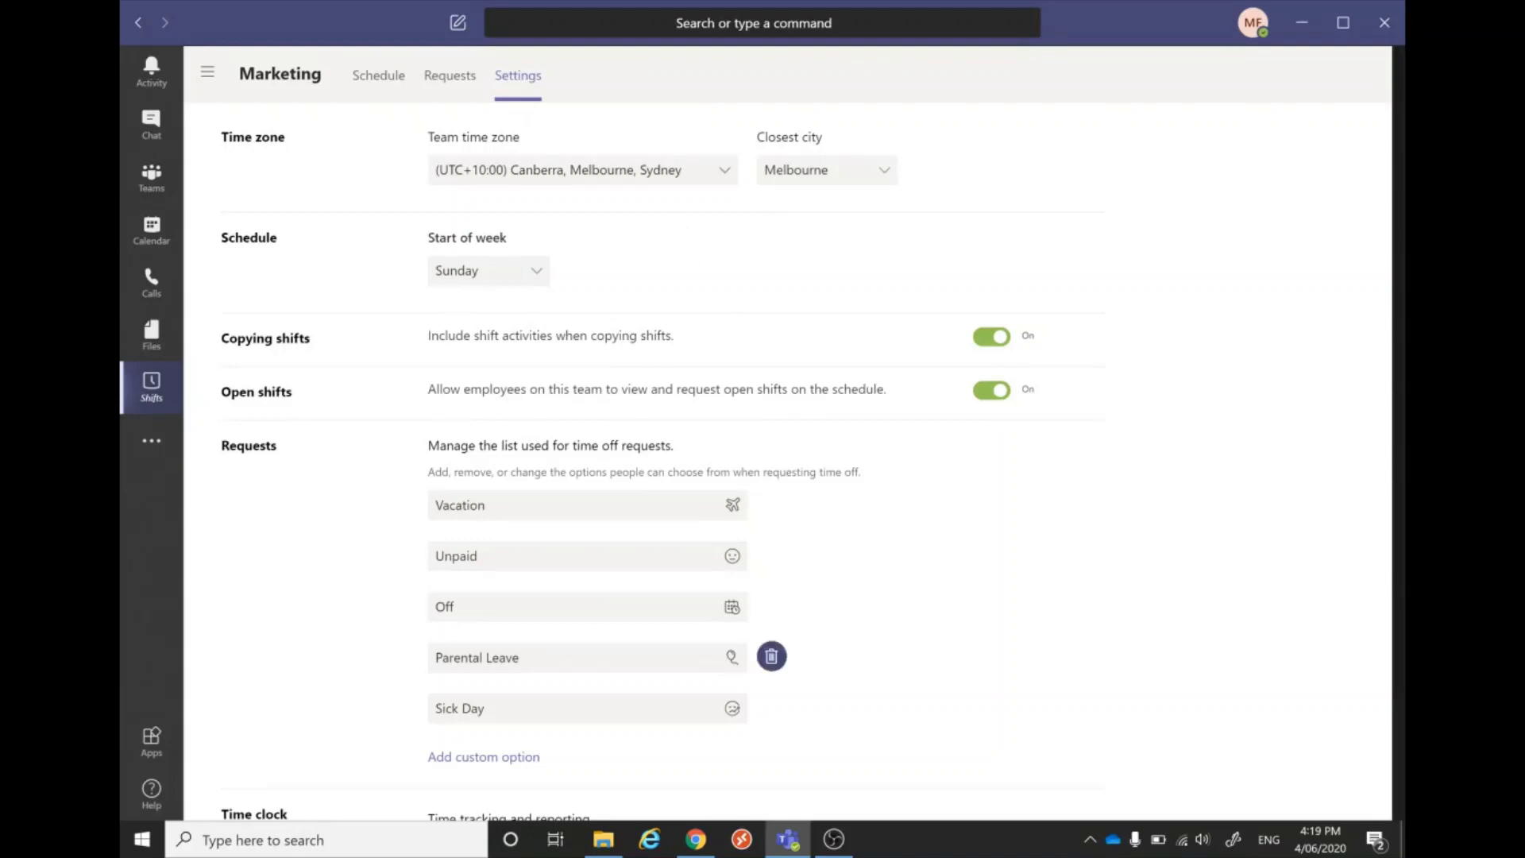
{"action": "scroll", "coordinate": [508, 755], "scroll_direction": "down", "scroll_amount": 1}
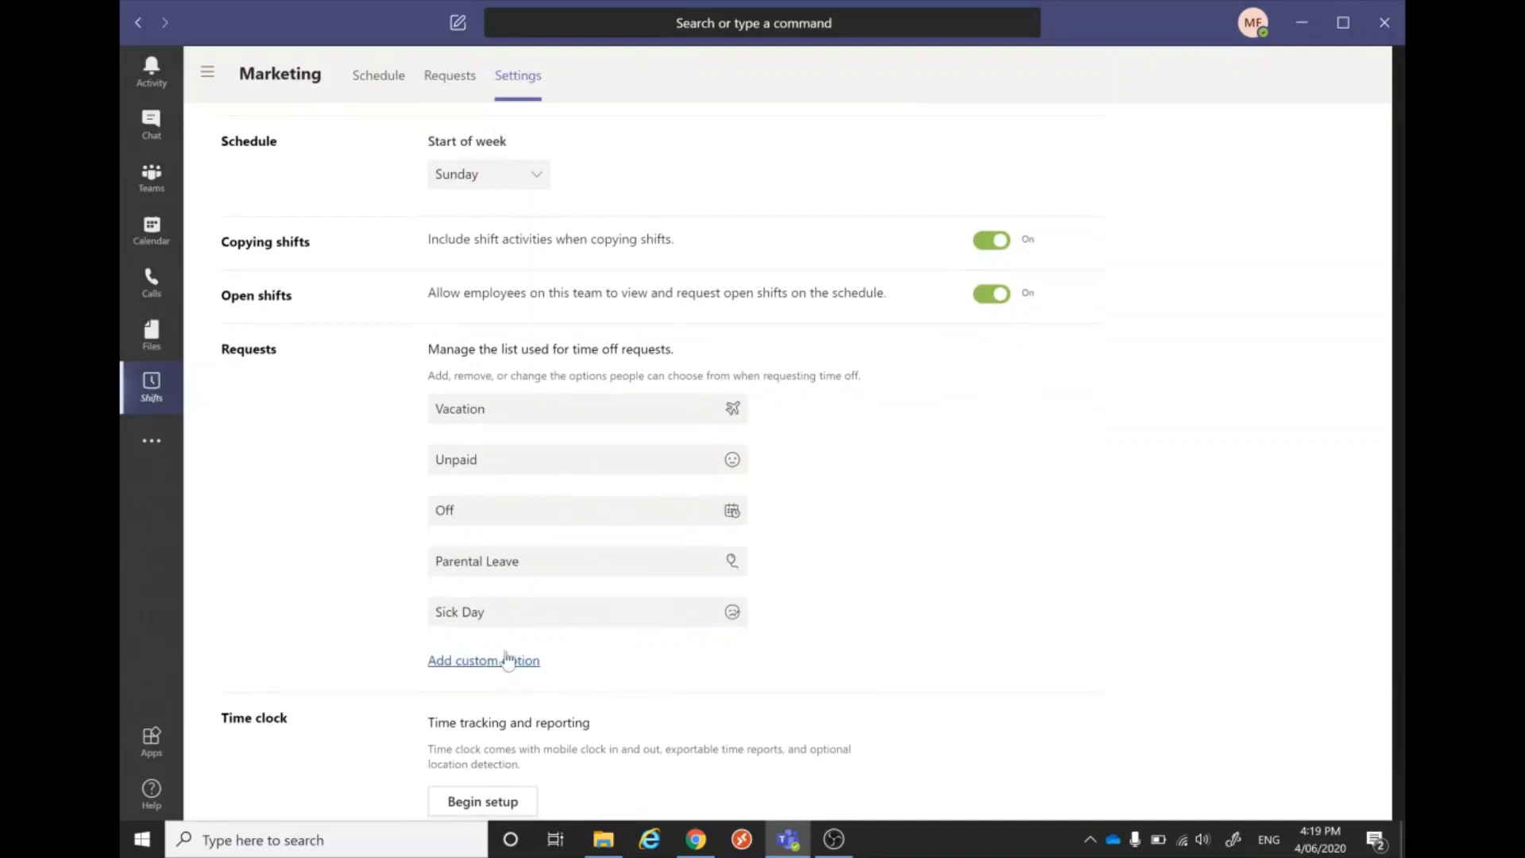
{"action": "scroll", "coordinate": [644, 695], "scroll_direction": "down", "scroll_amount": 1}
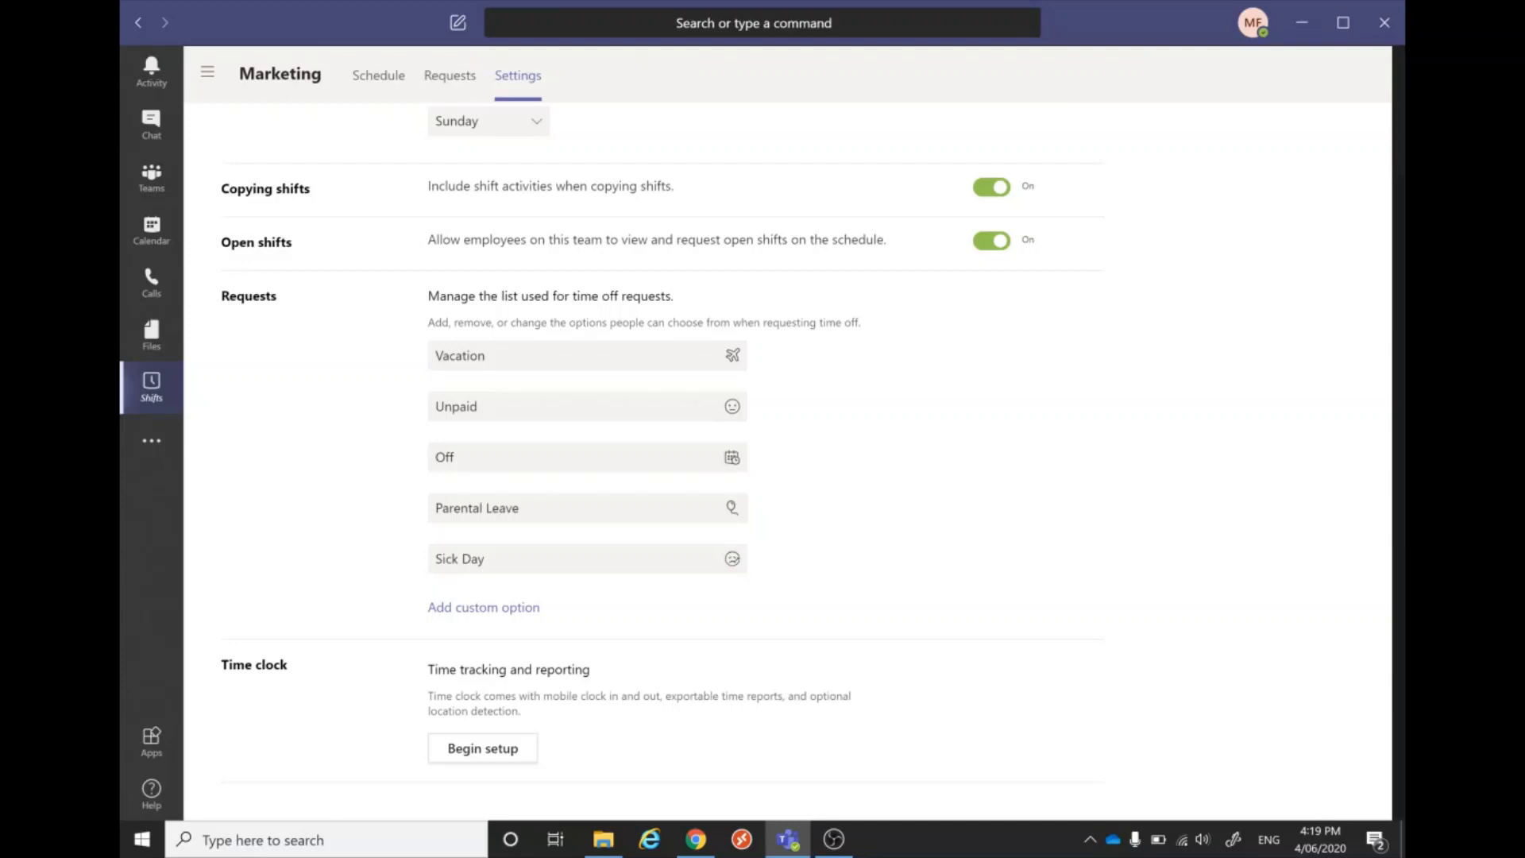
- Return to the June 7–13 schedule, view it by Shift, and check the Print options
{"action": "left_click", "coordinate": [377, 86]}
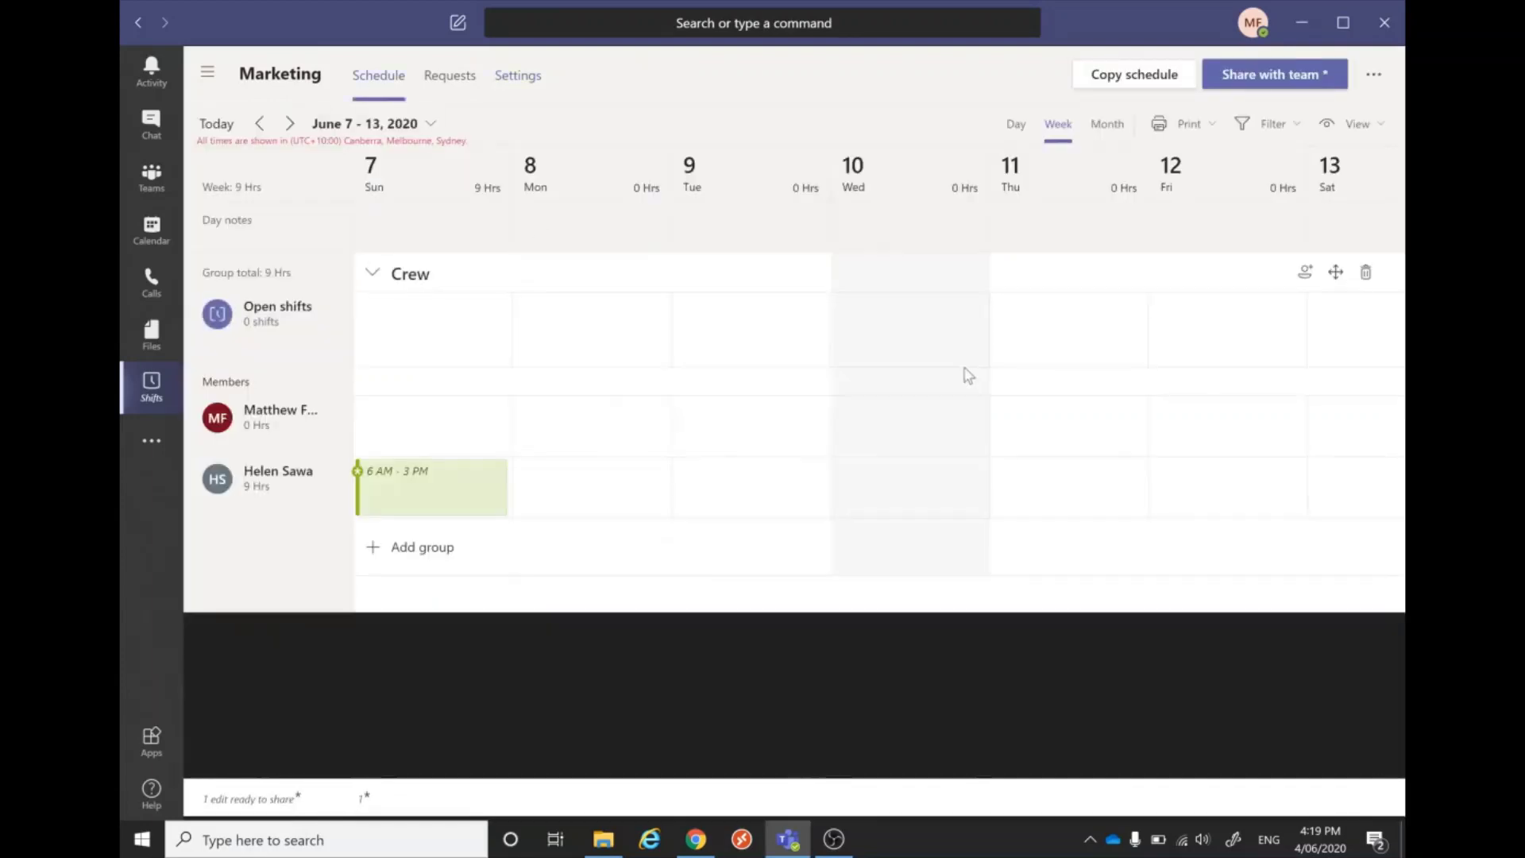
{"action": "left_click", "coordinate": [1354, 124]}
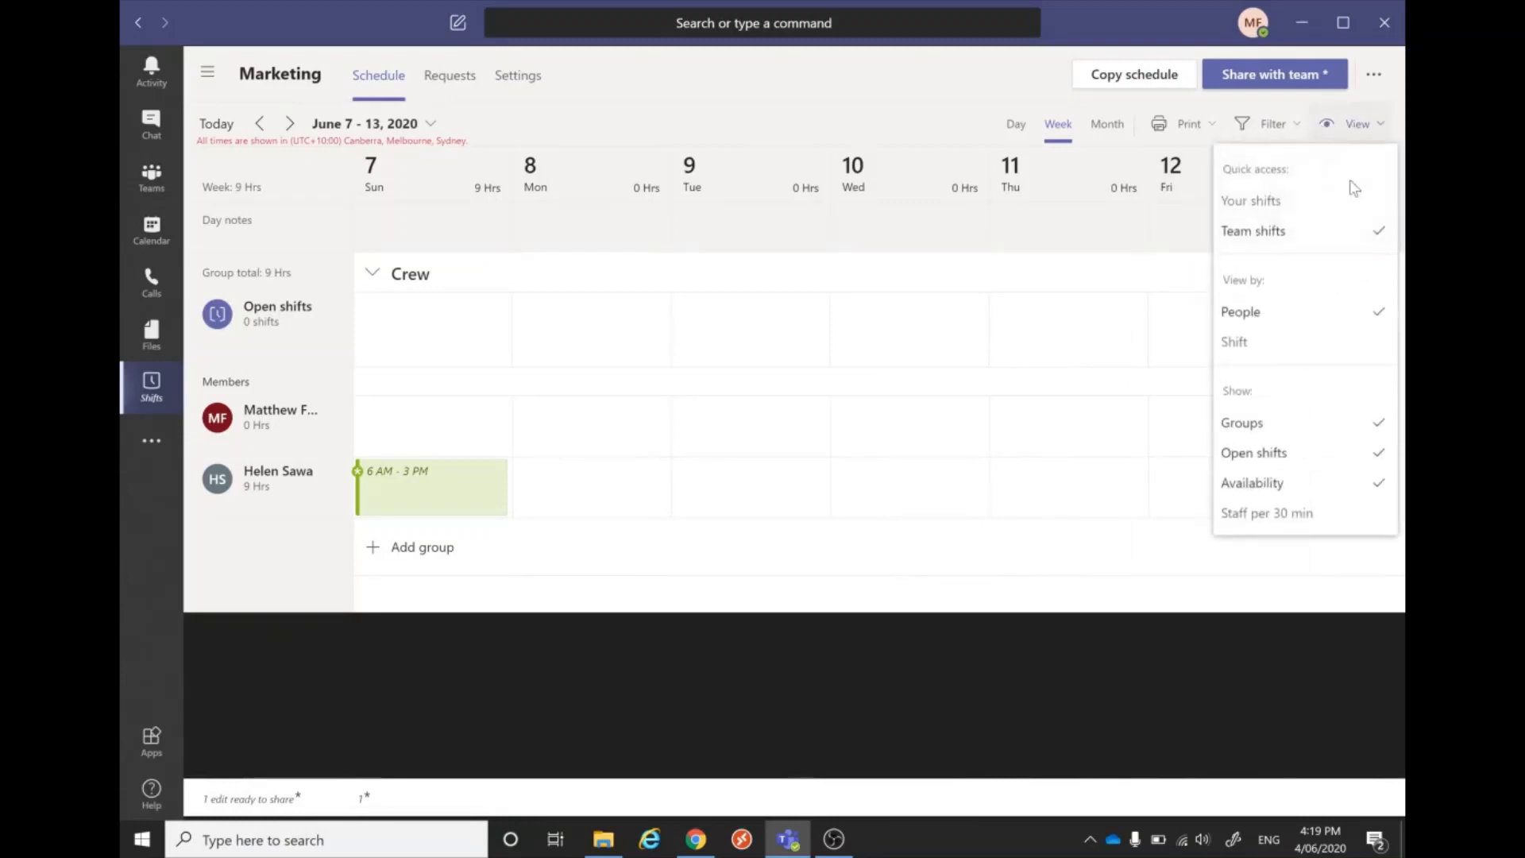
{"action": "left_click", "coordinate": [1288, 341]}
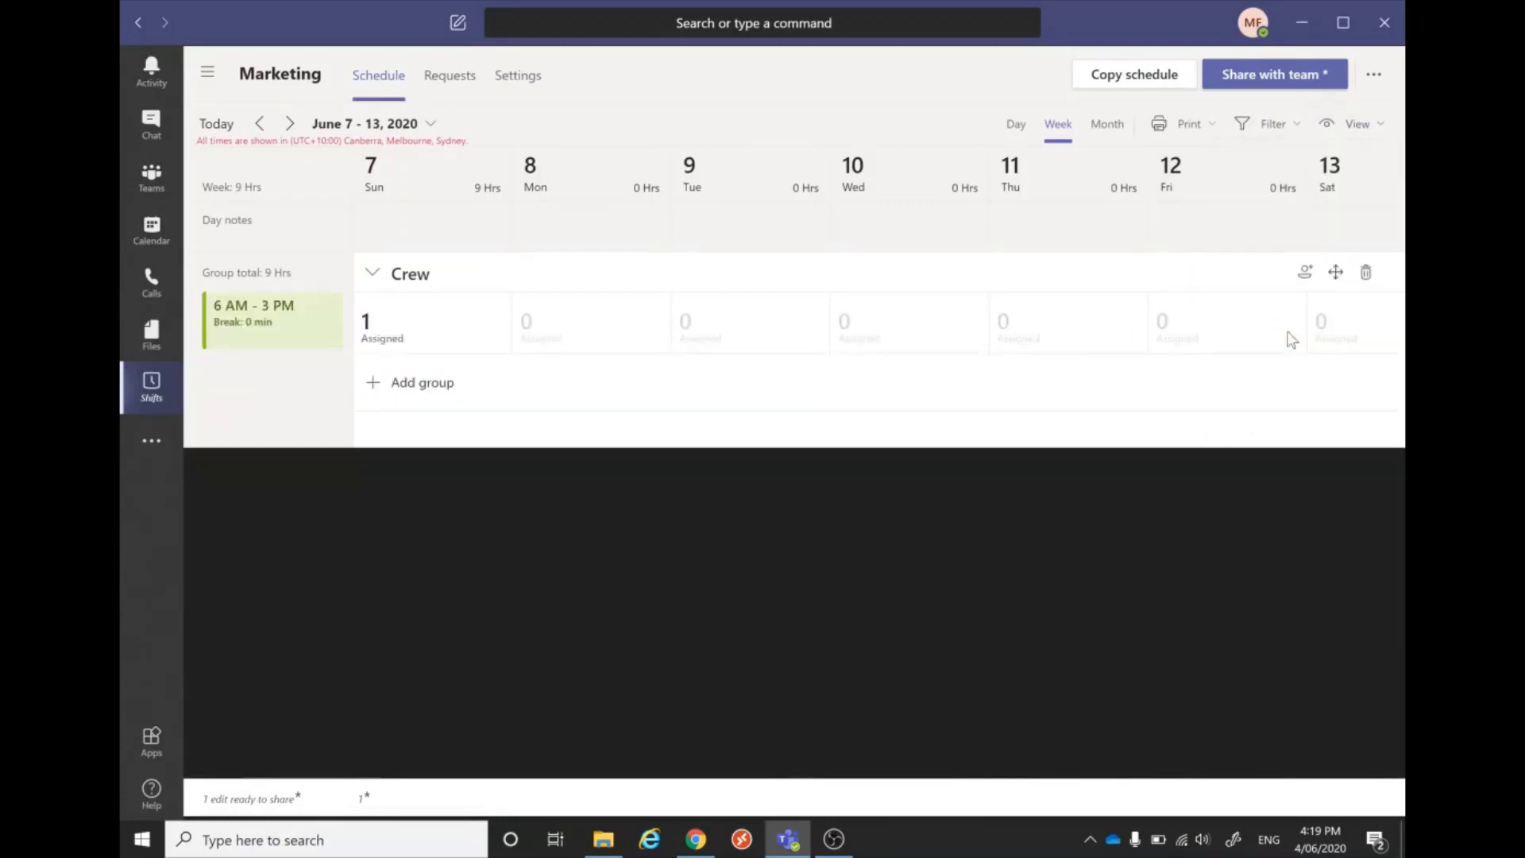
{"action": "left_click", "coordinate": [1209, 126]}
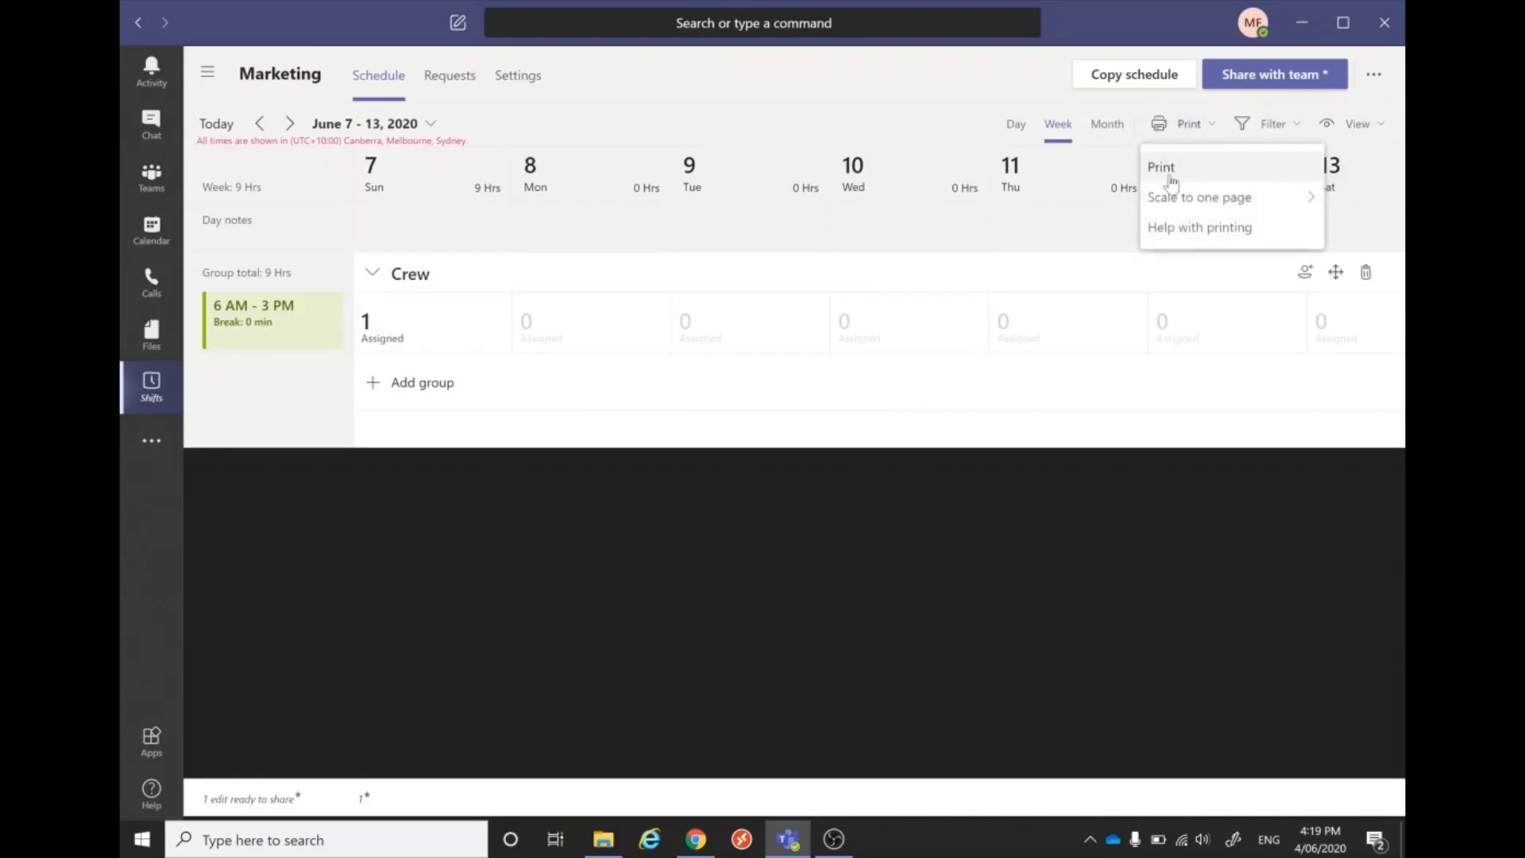
{"action": "mouse_move", "coordinate": [1166, 199]}
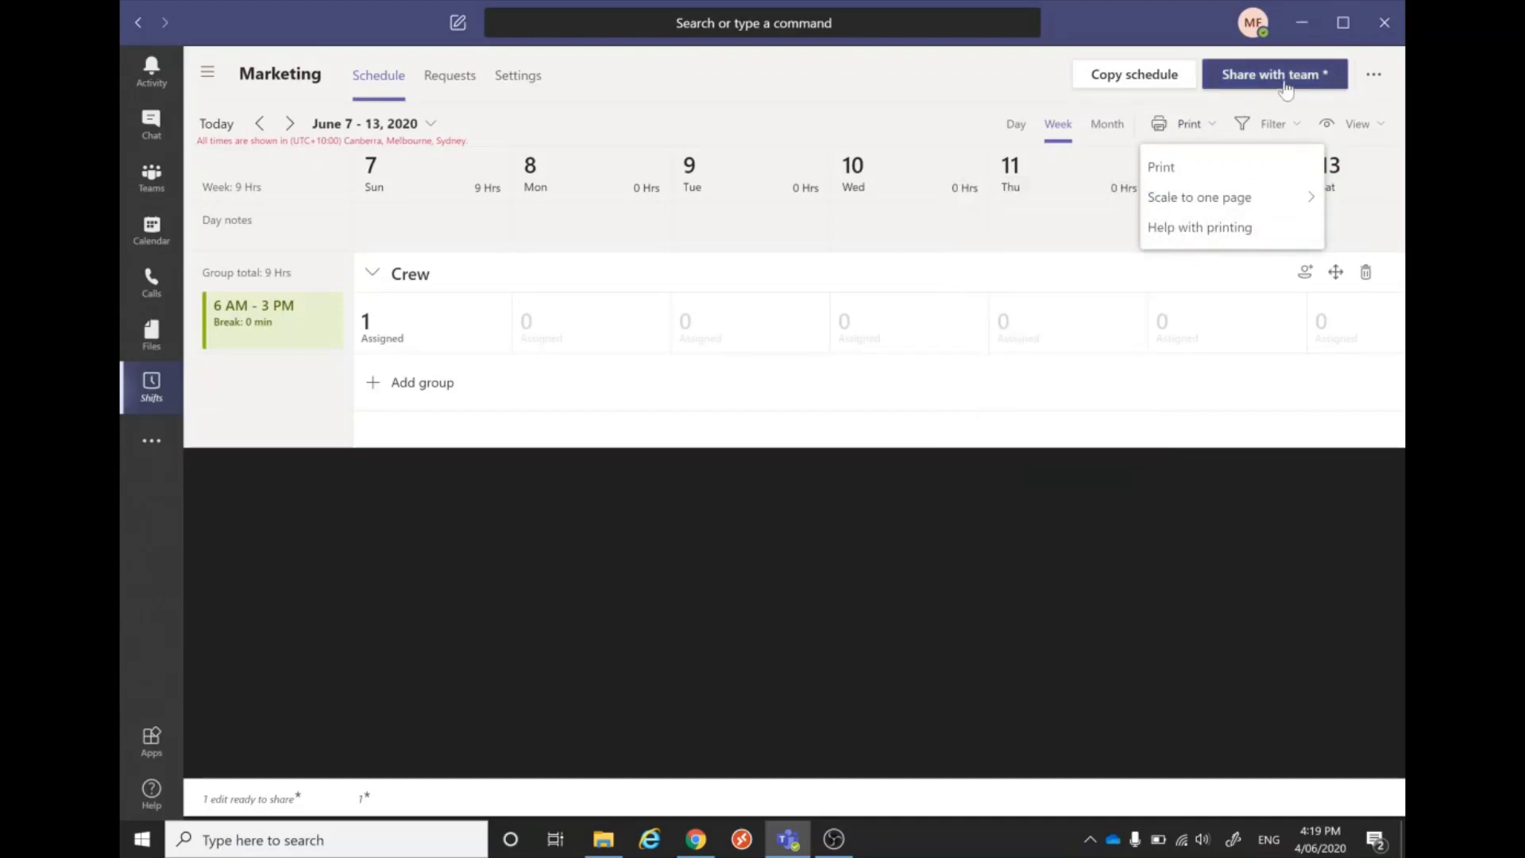
- Share this week's Marketing schedule, notifying affected team members only
{"action": "left_click", "coordinate": [908, 100]}
{"action": "left_click", "coordinate": [1264, 74]}
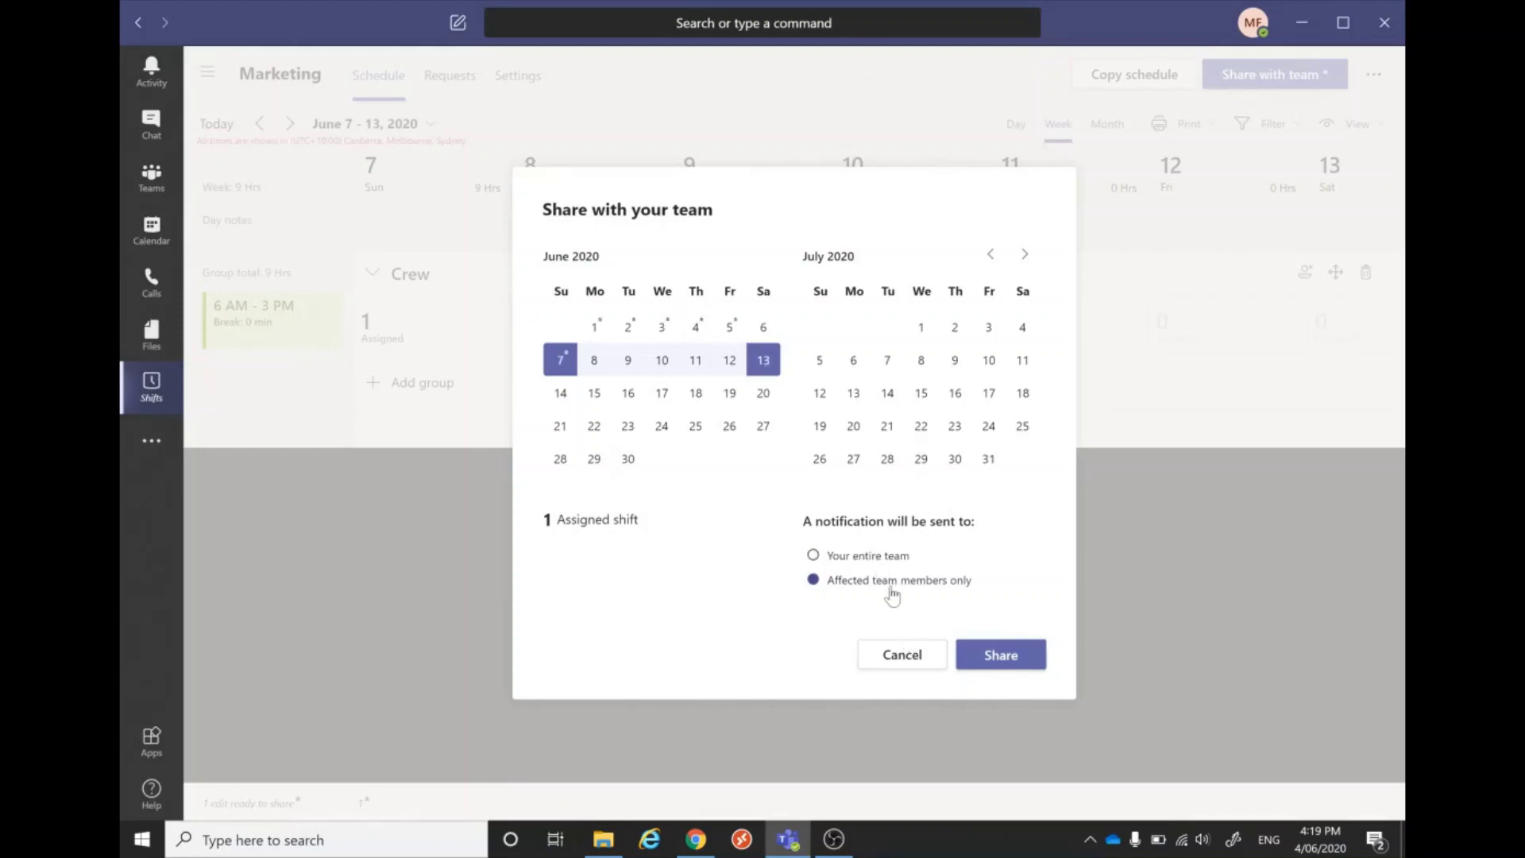
{"action": "left_click", "coordinate": [998, 659]}
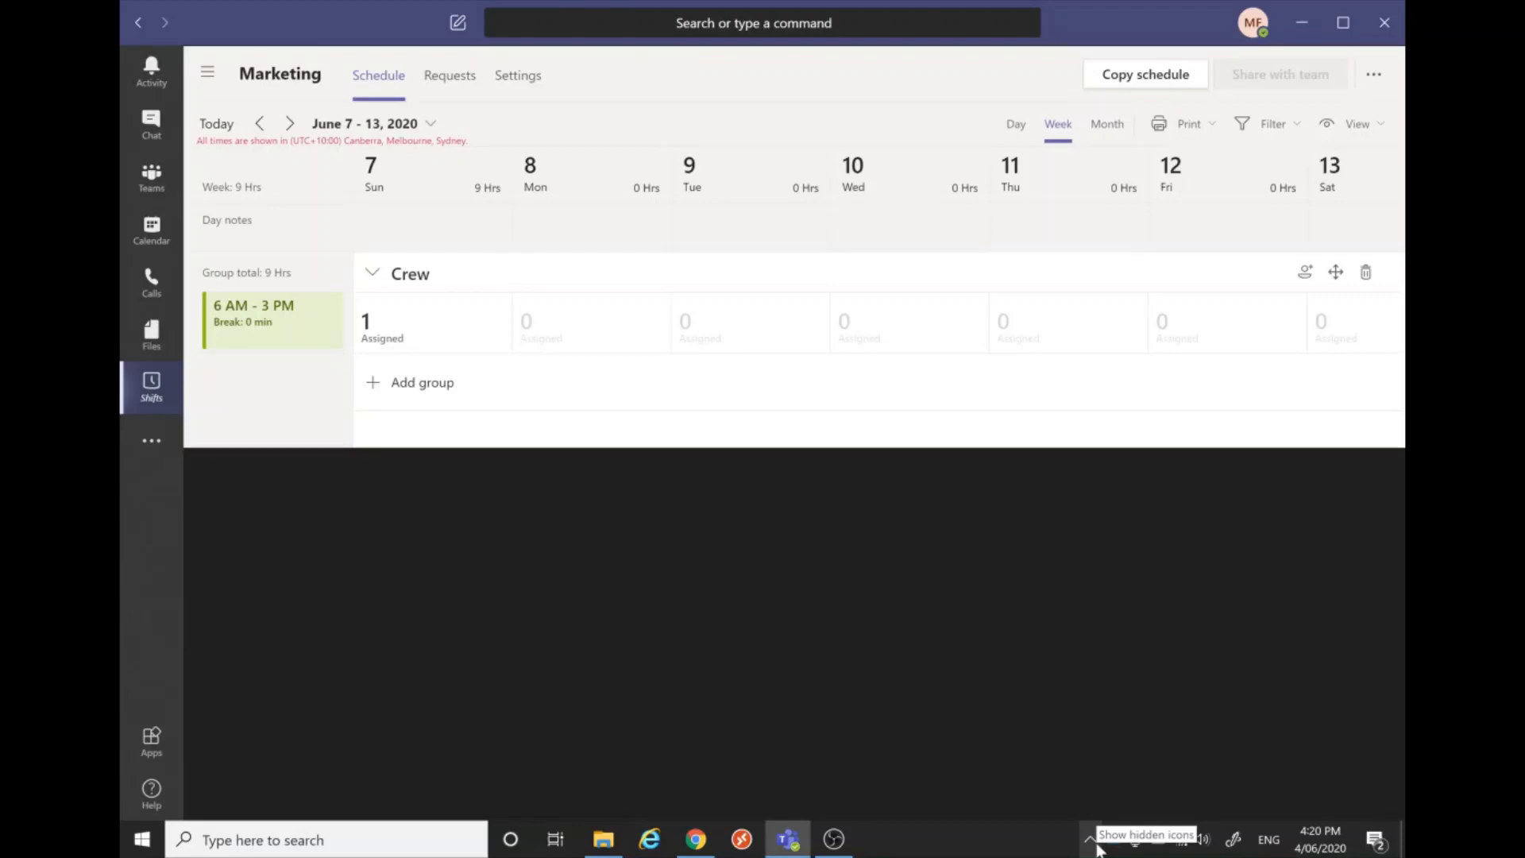
{"action": "left_click", "coordinate": [1096, 845]}
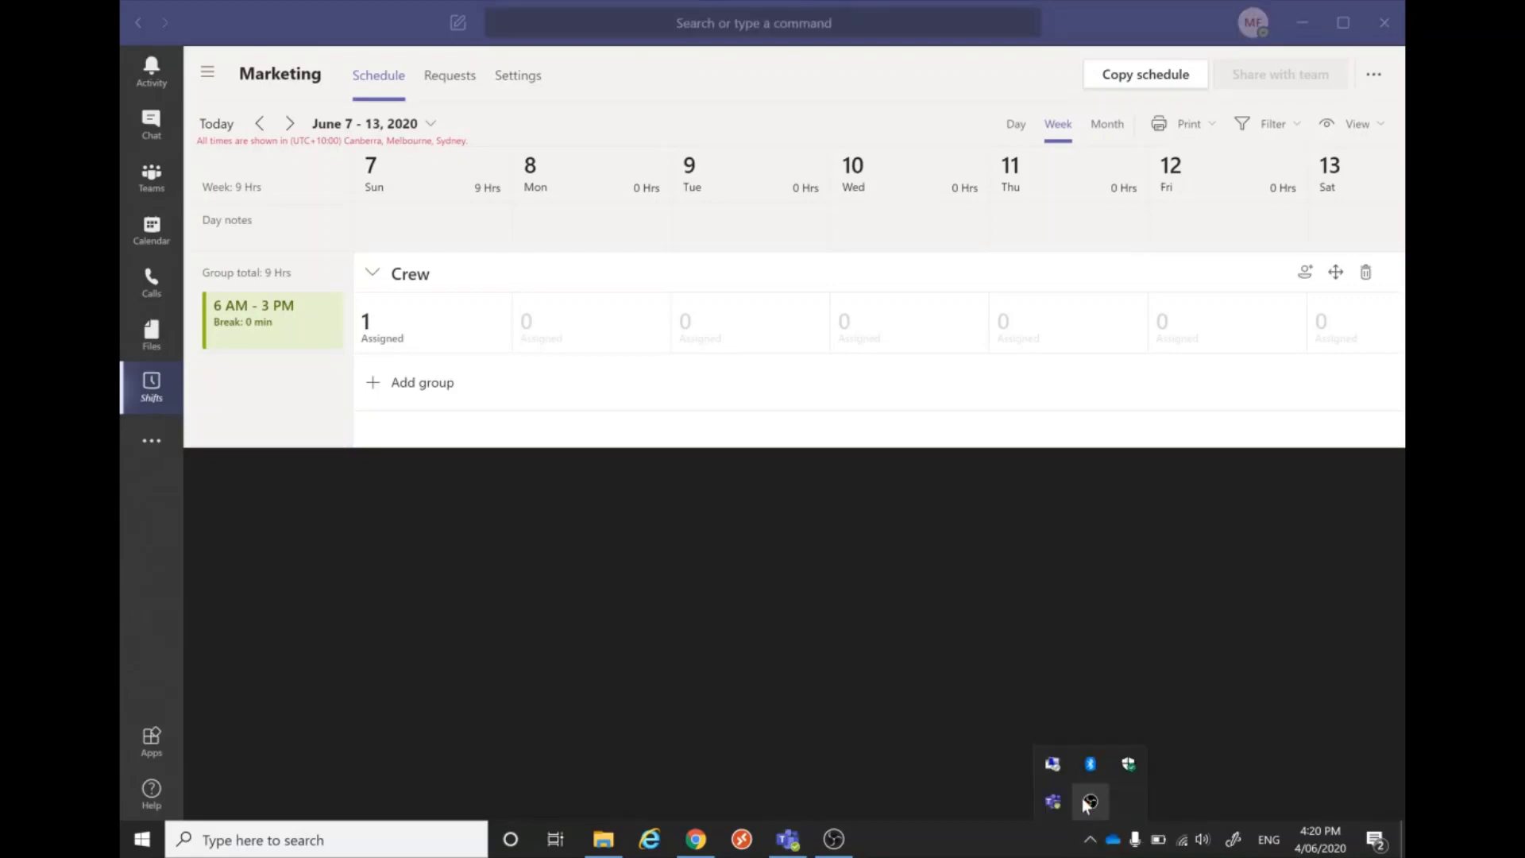